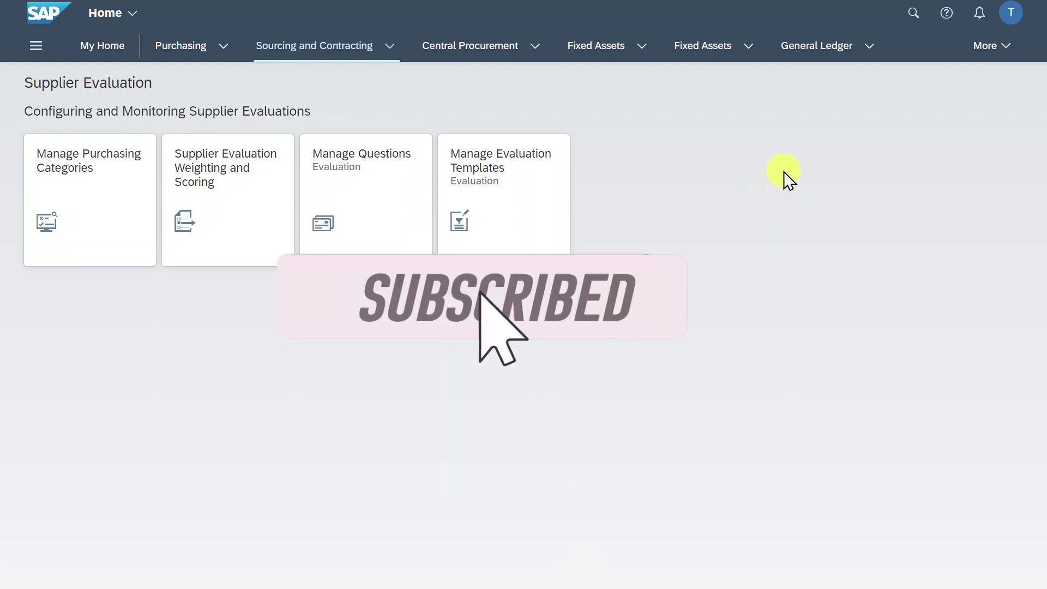
Step: Find and open the Manage Purchase Contracts app and start creating a new purchase contract
click(916, 22)
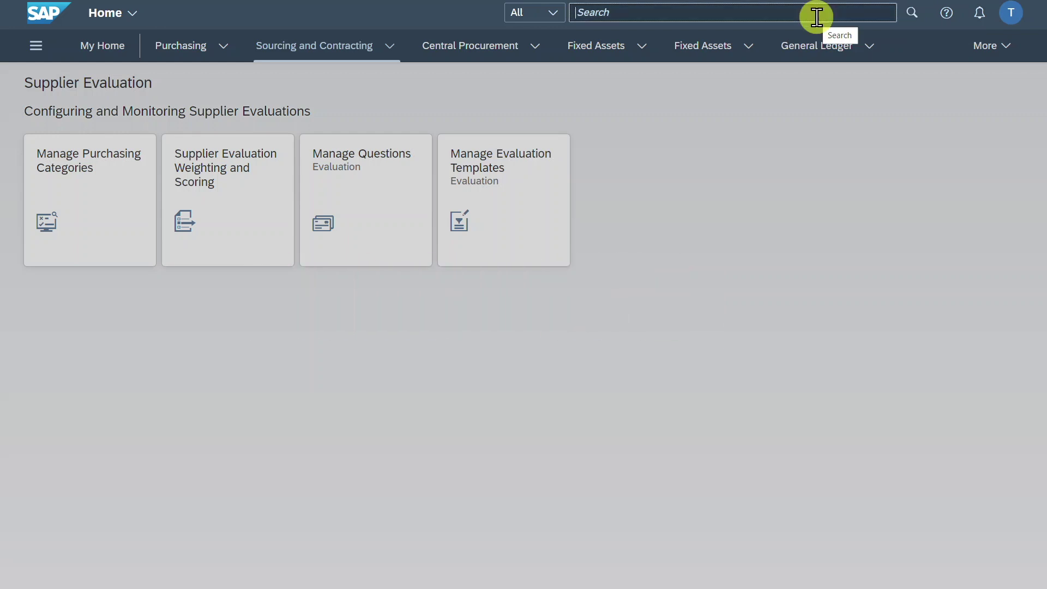
text(manage purchase contr)
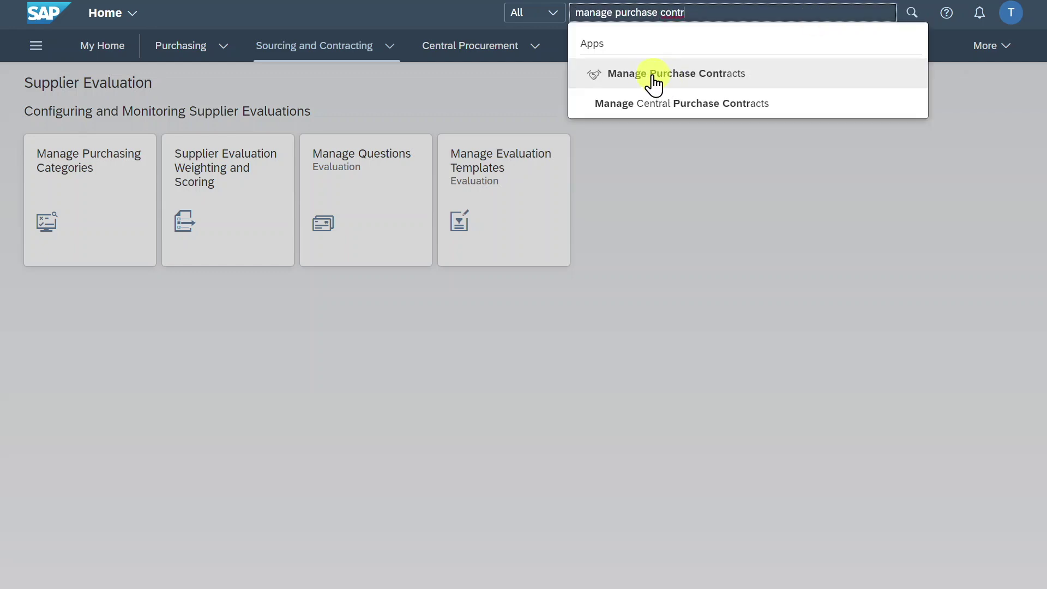
click(654, 82)
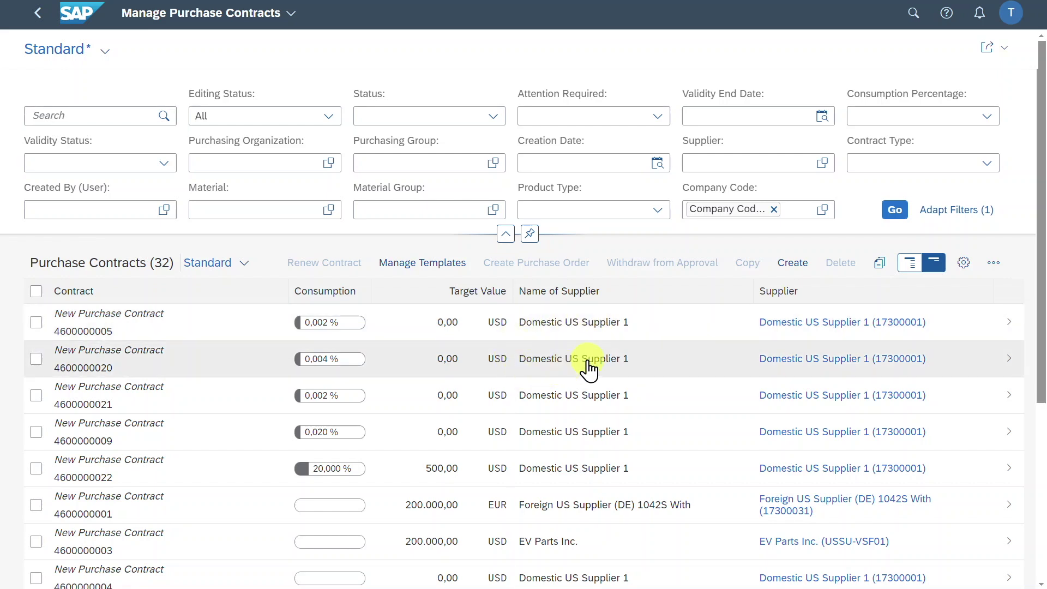
click(794, 266)
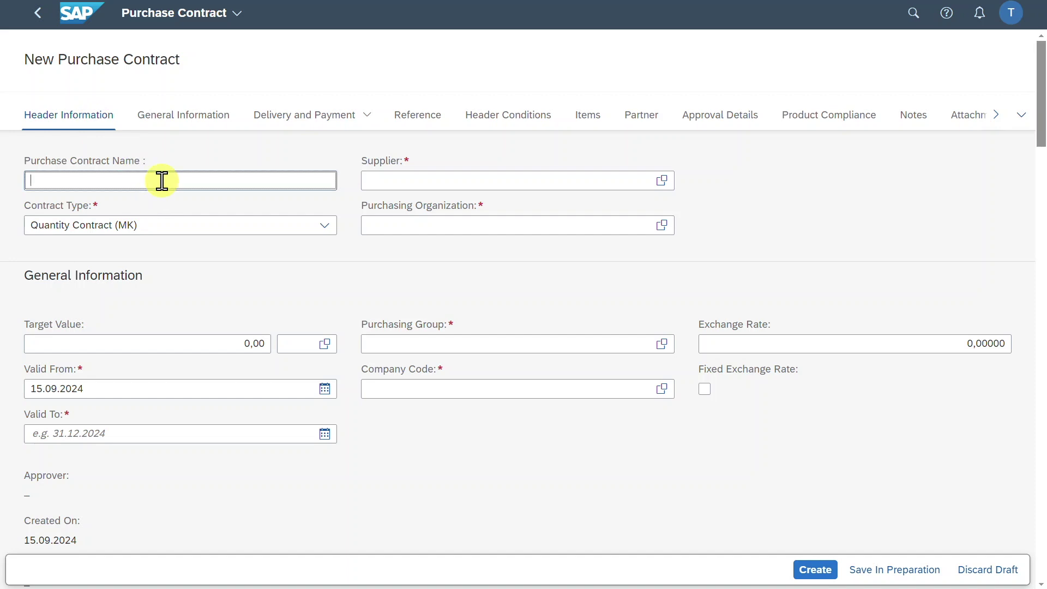
Step: Fill in the contract header with name TEST_CONTRACT1, type Quantity Contract (MK), supplier Test Quota and purchasing organization 1010
text(TEST_CONTRACT1)
click(490, 183)
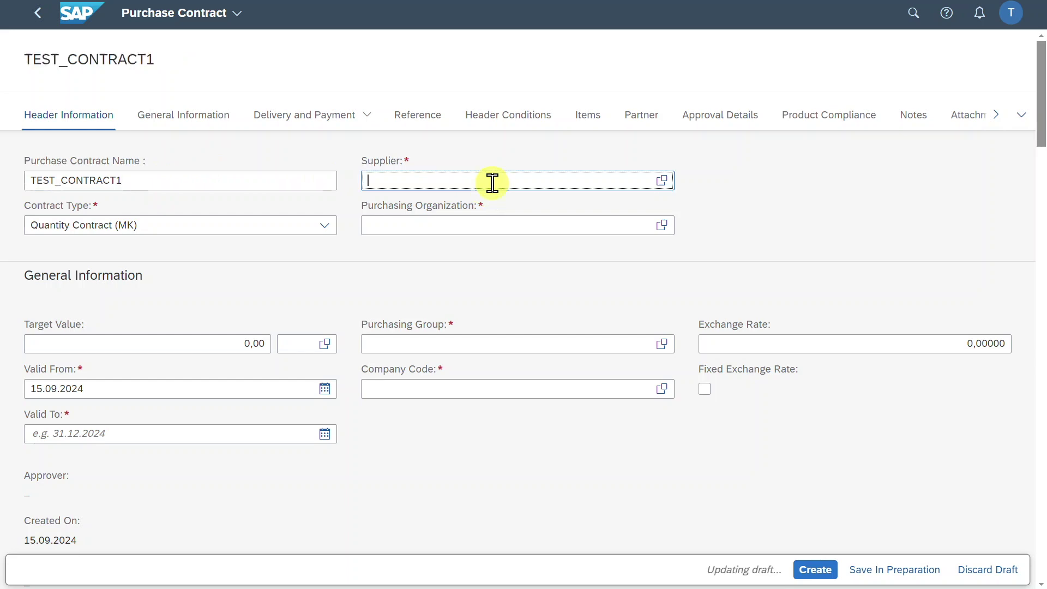
click(661, 182)
click(387, 271)
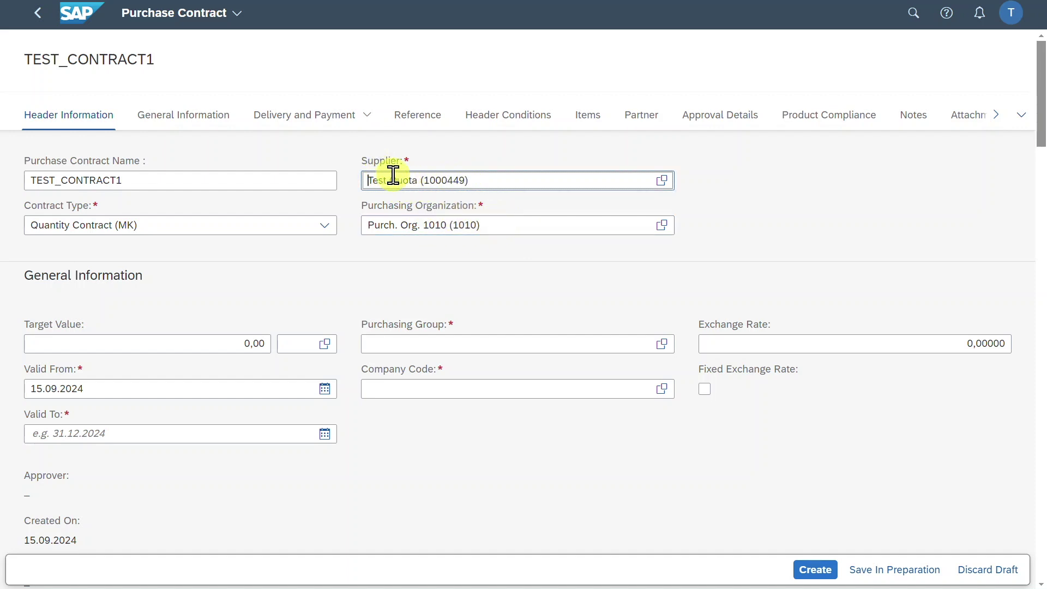
click(349, 196)
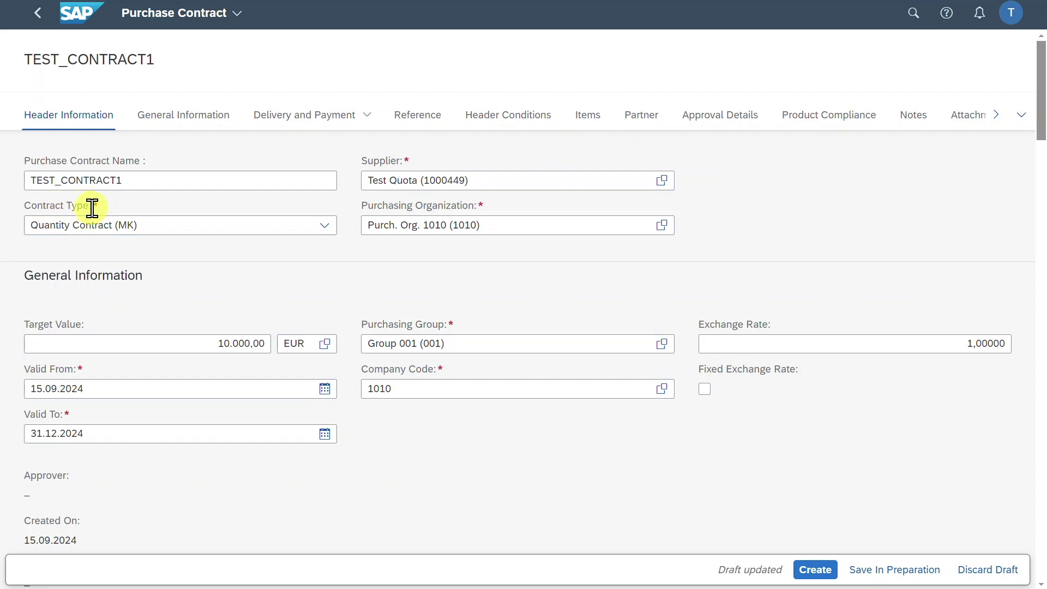
click(325, 226)
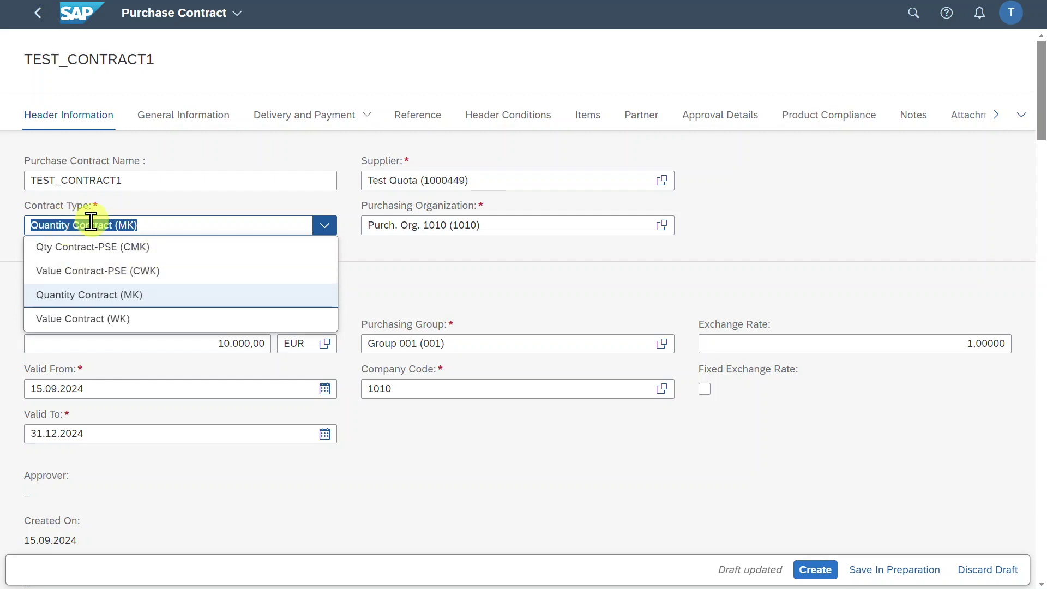
click(795, 252)
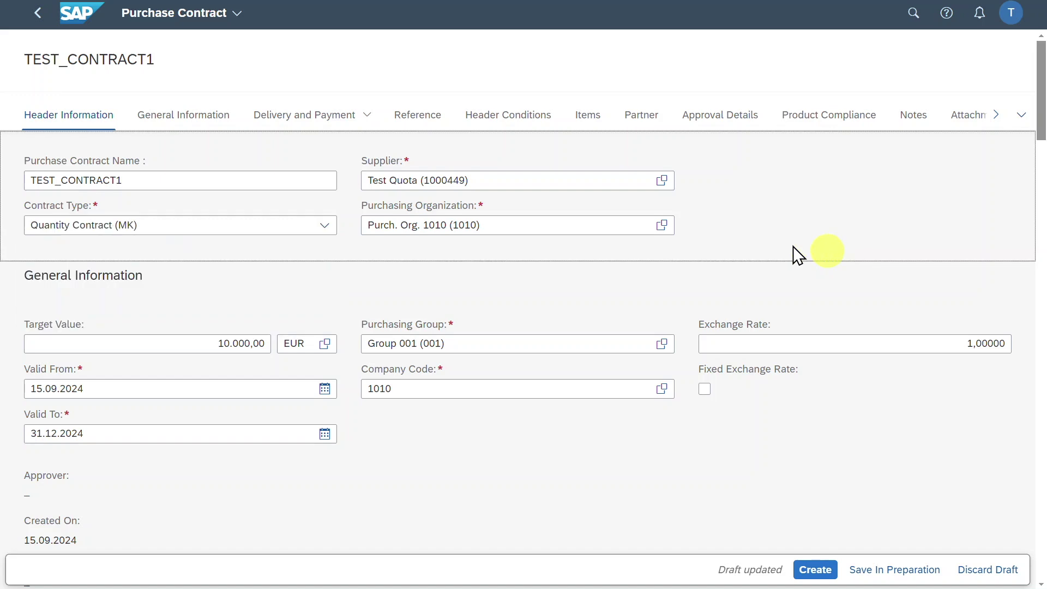
Step: Set the contract's target value to 10.000 EUR and choose purchasing group 001 in the general information
click(171, 127)
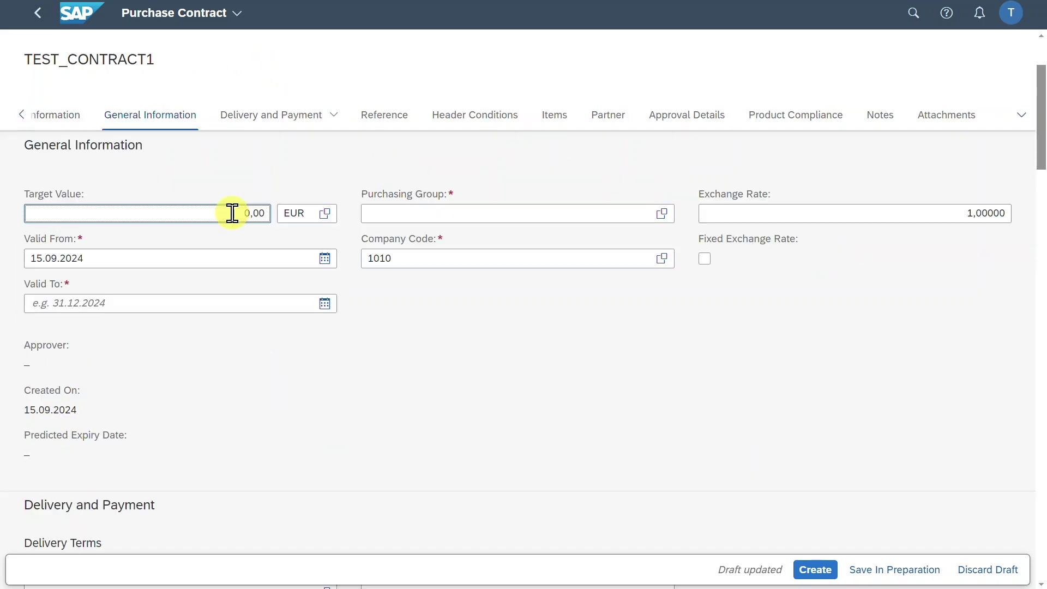
drag(245, 213, 269, 215)
text(10.000)
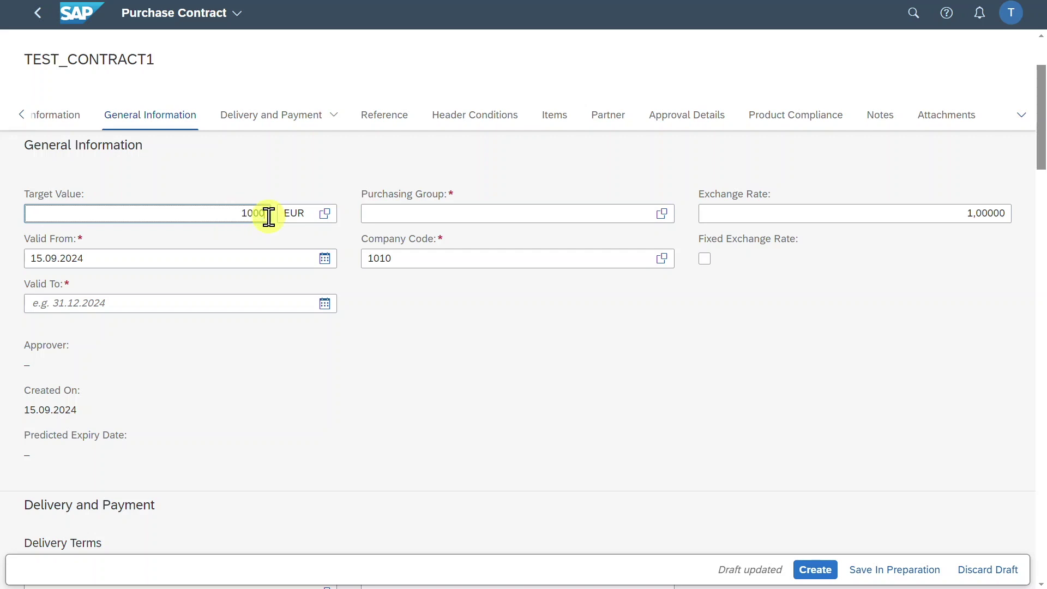
click(523, 218)
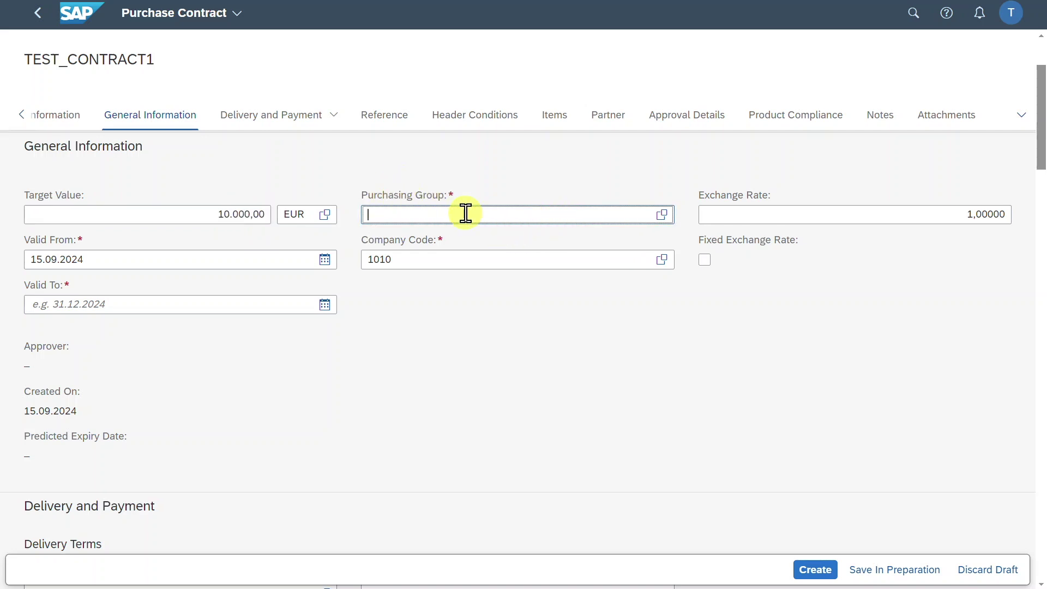
key(F4)
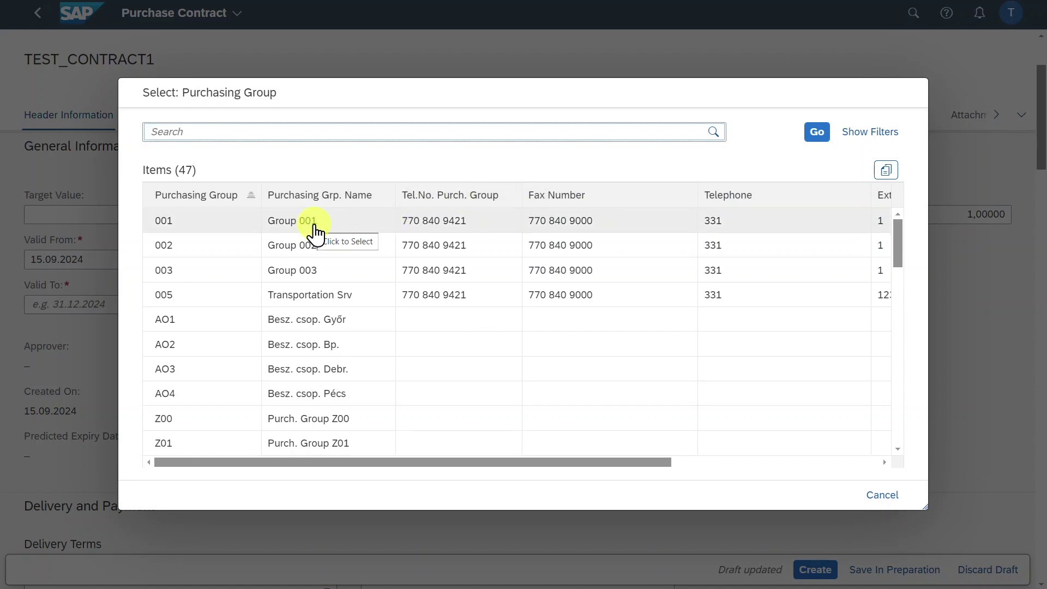
click(215, 227)
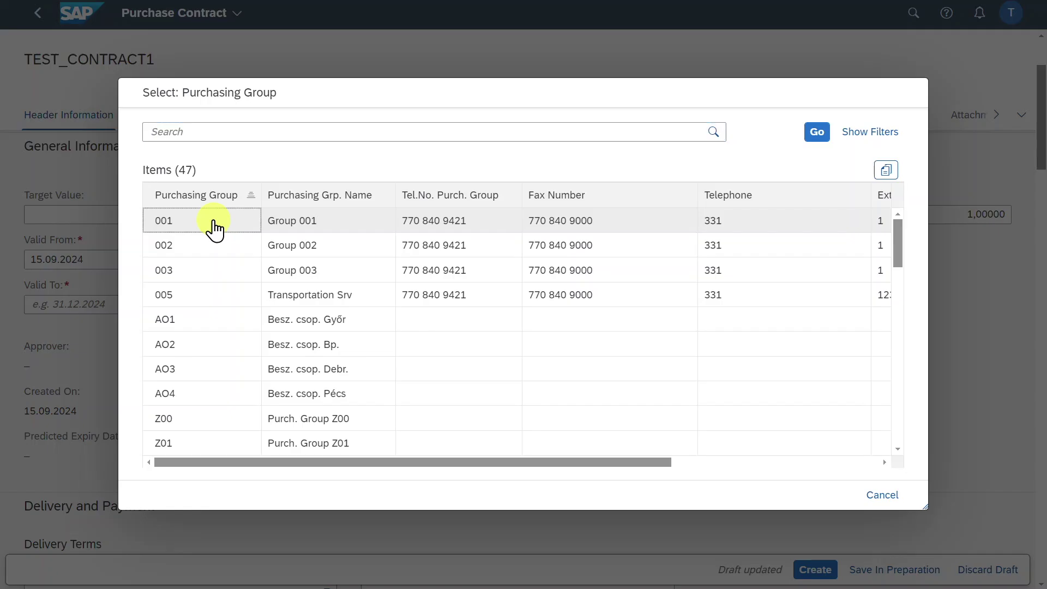
Step: Set the contract's Valid To date to 31.12.2024 in the general information
drag(130, 262, 22, 255)
click(216, 309)
text(31.12.2024)
click(486, 263)
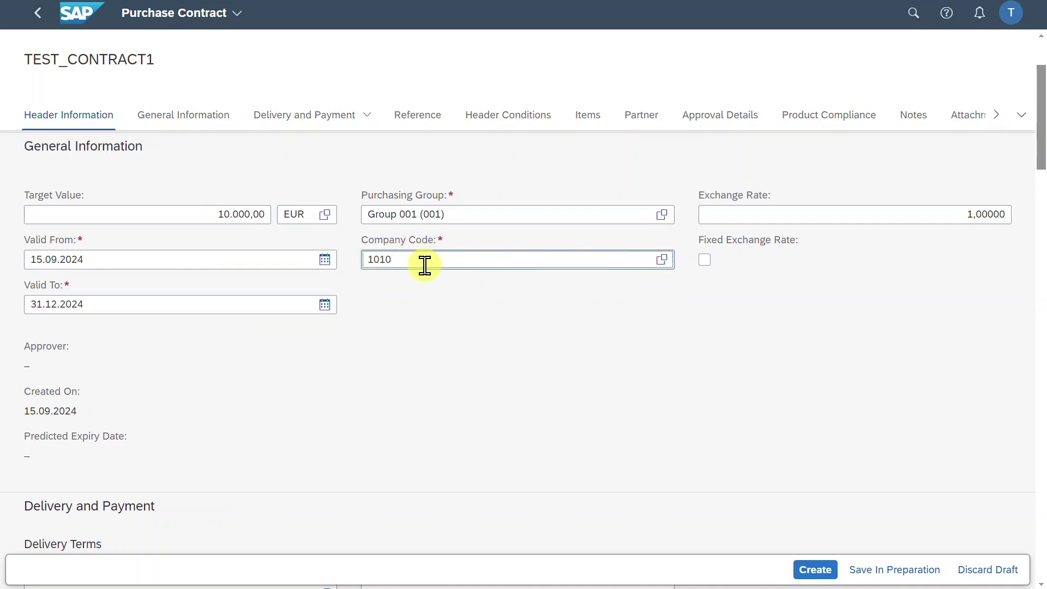
Step: Choose Delivered at Frontier (DAF) as the Incoterms in the contract's delivery terms
click(289, 121)
click(326, 232)
click(305, 296)
click(168, 379)
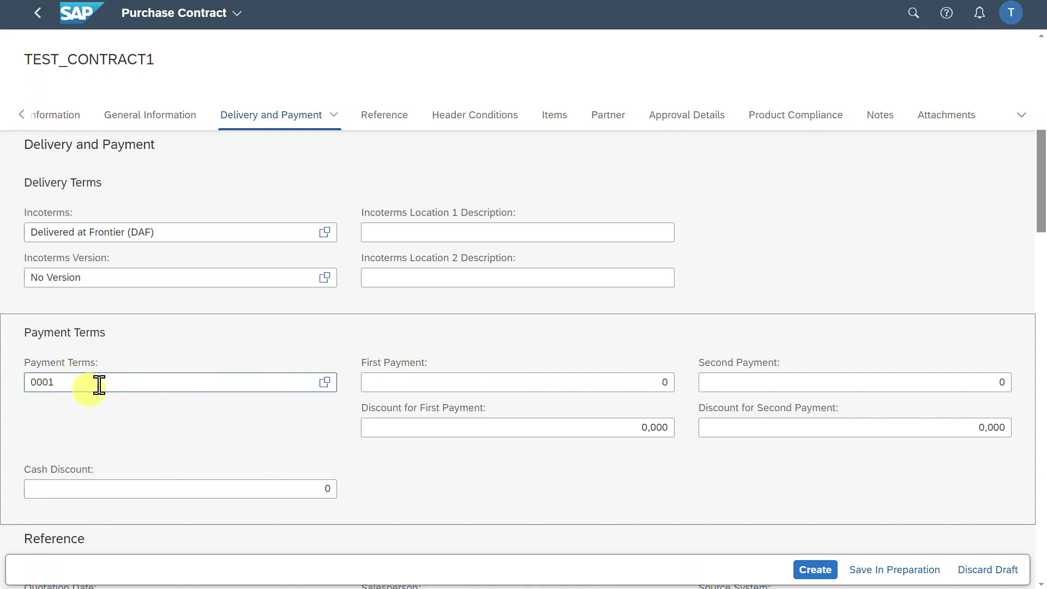
Step: Review the contract's reference fields and its header conditions
click(398, 121)
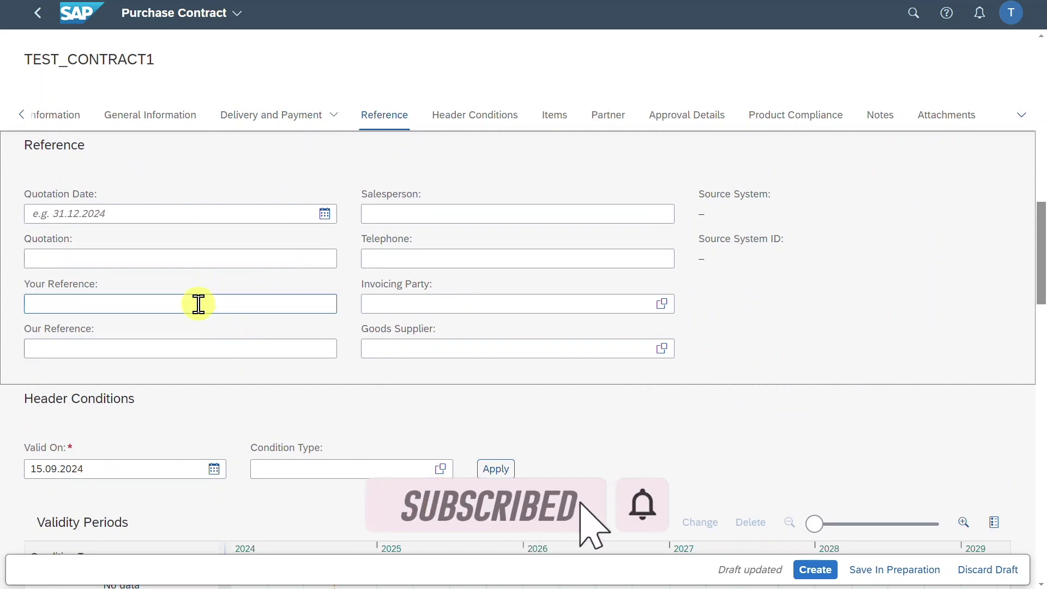
click(462, 125)
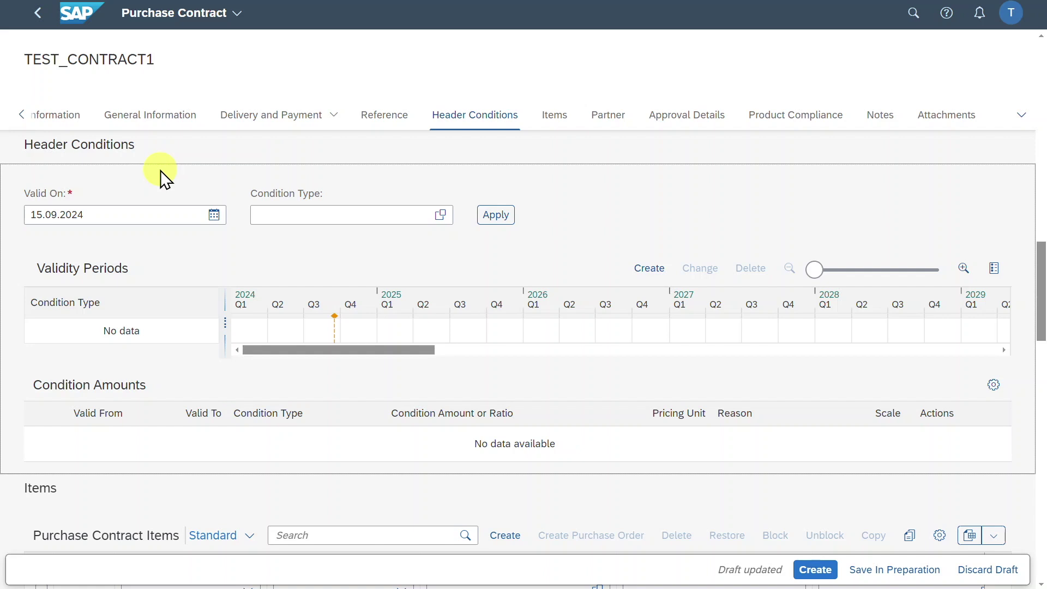
key(Tab)
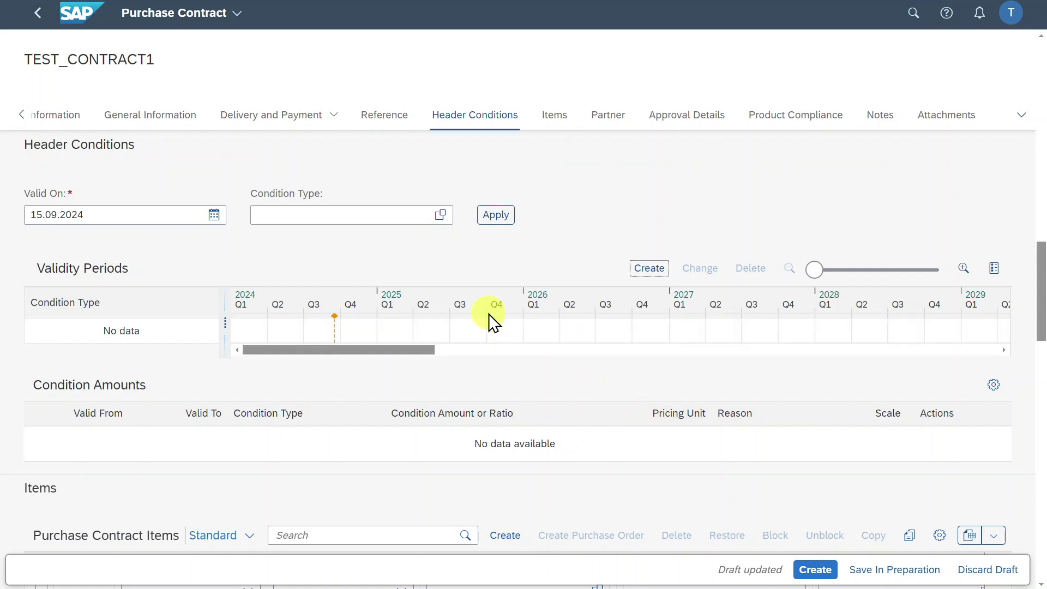
Step: Add a contract item with category Standard (0) and account assignment category Cost center (K)
click(561, 116)
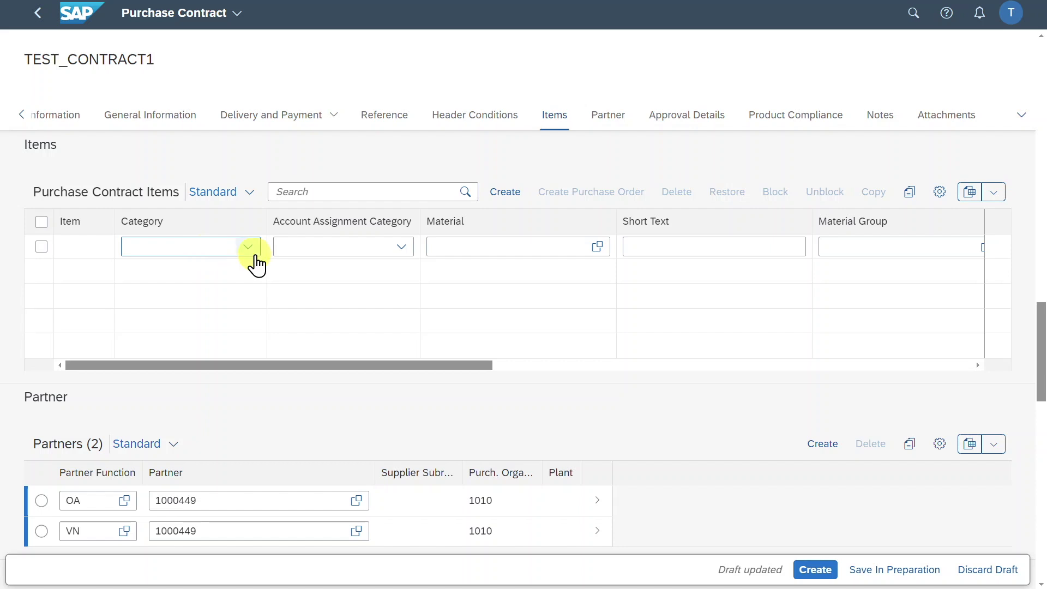
click(249, 248)
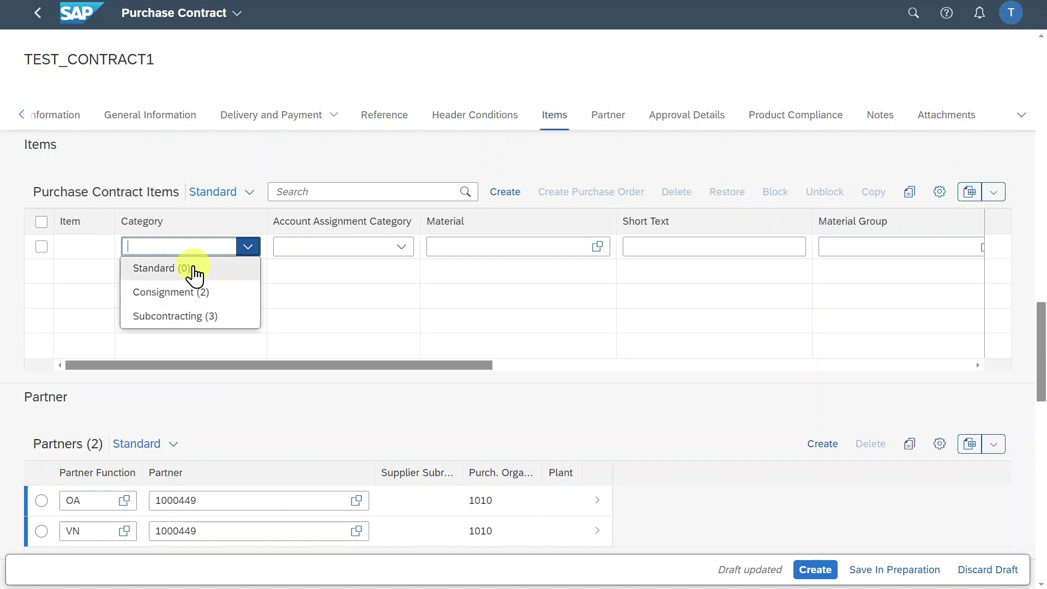
click(195, 269)
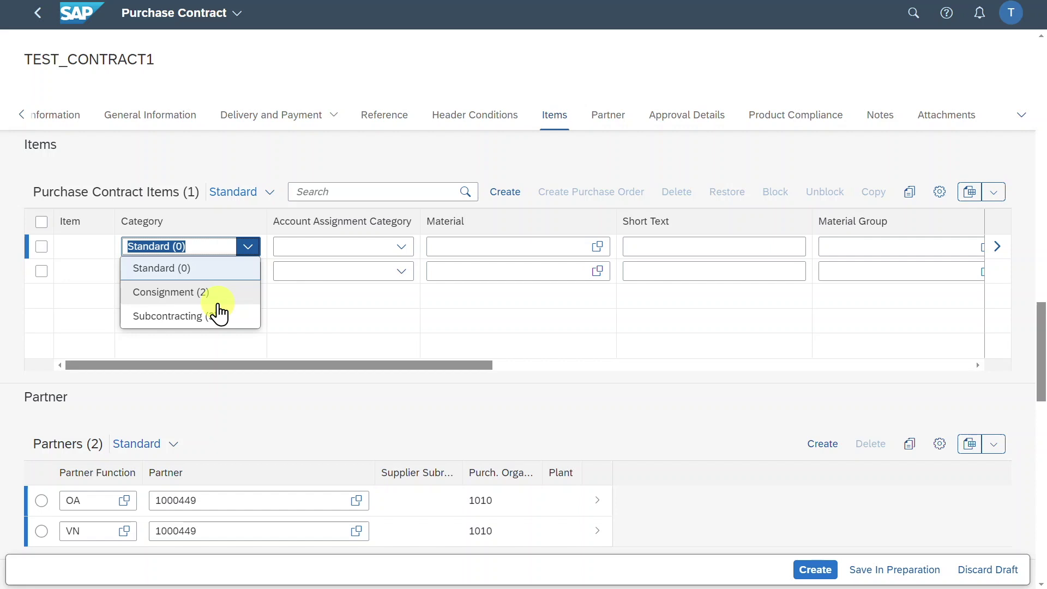
click(416, 218)
click(403, 247)
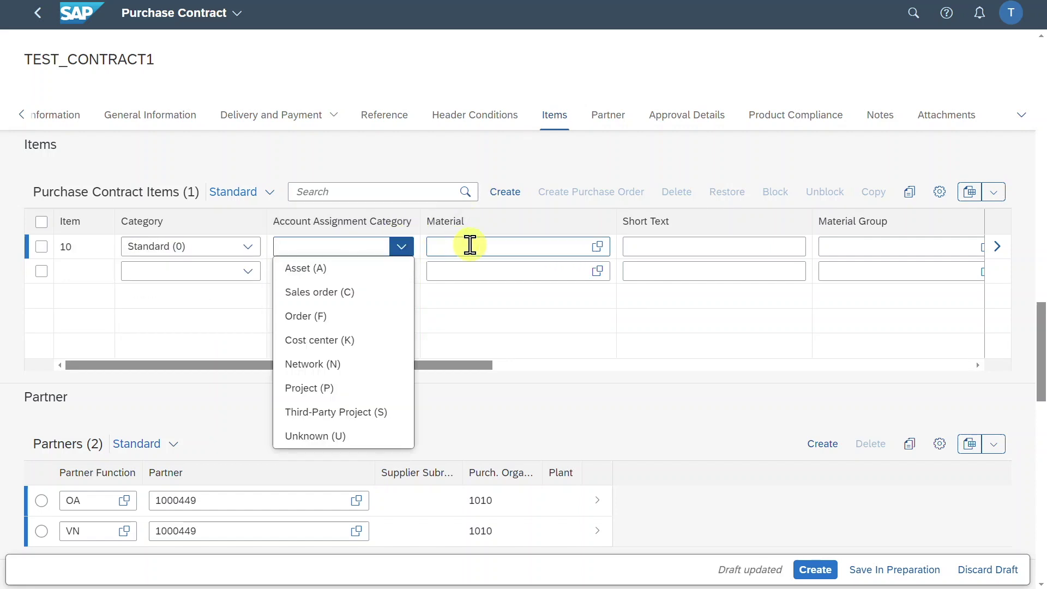
key(Down)
key(Down)
key(Down)
key(Down)
Step: Enter material 2379 for the contract item and set its target quantity to 1000 KG
click(515, 248)
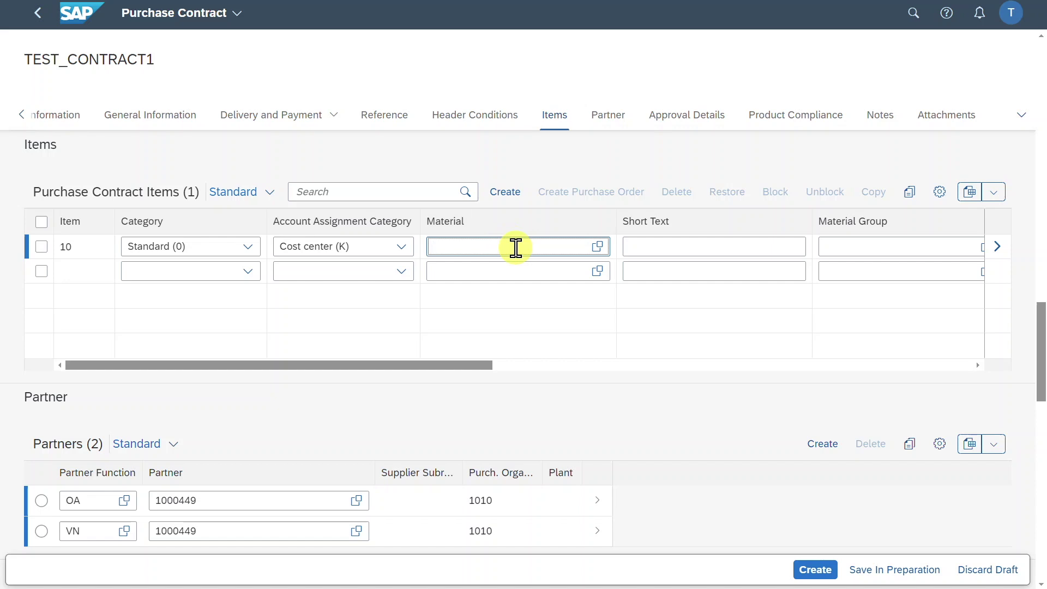
text(2379)
drag(437, 361, 790, 365)
click(540, 243)
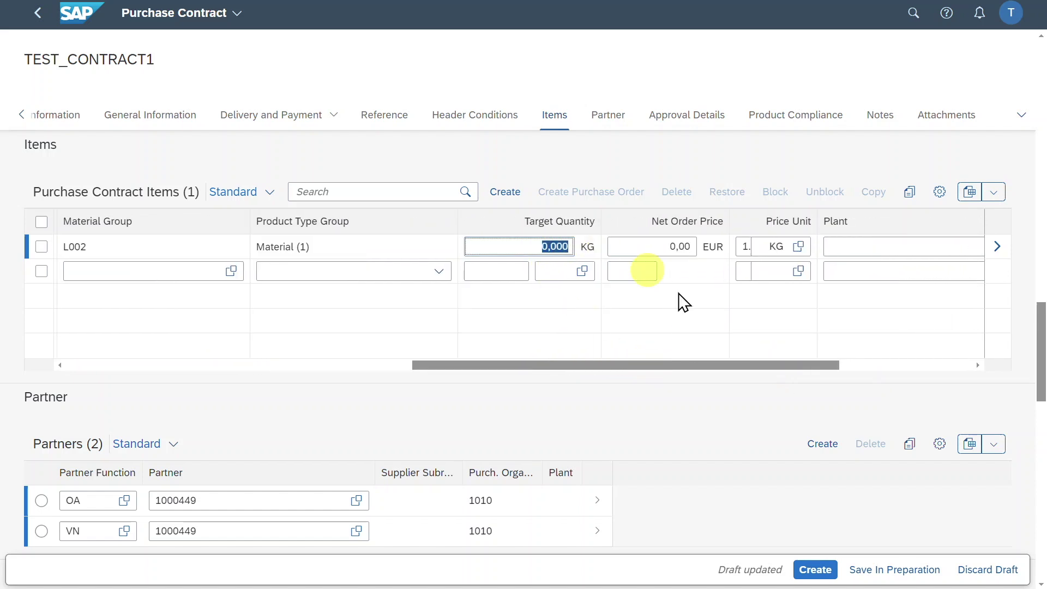
text(1000)
Step: Set the contract item's net order price to 10 EUR and its plant to 1010
click(661, 245)
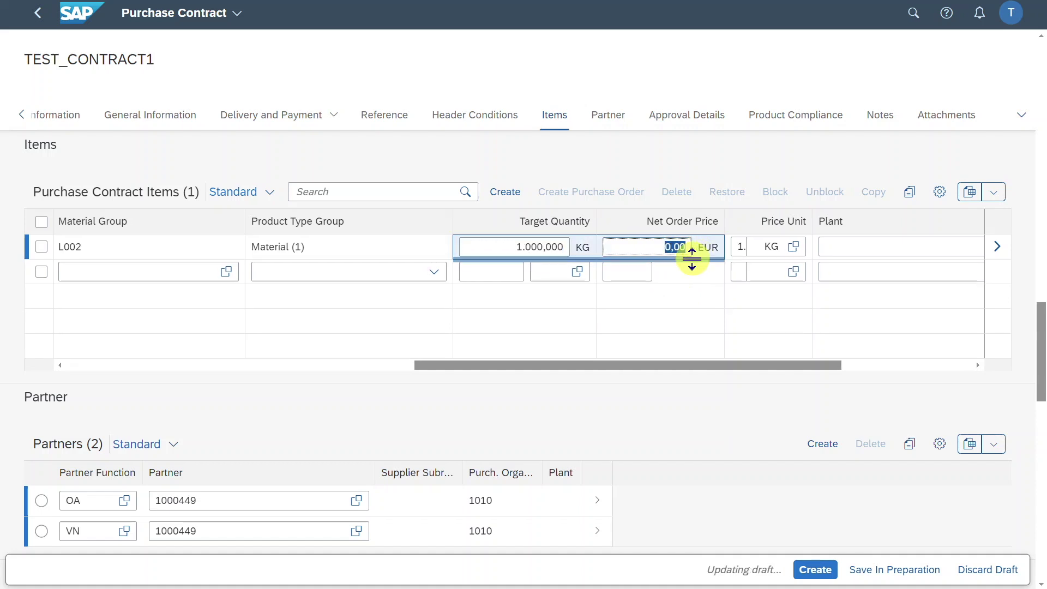
double_click(696, 245)
text(10)
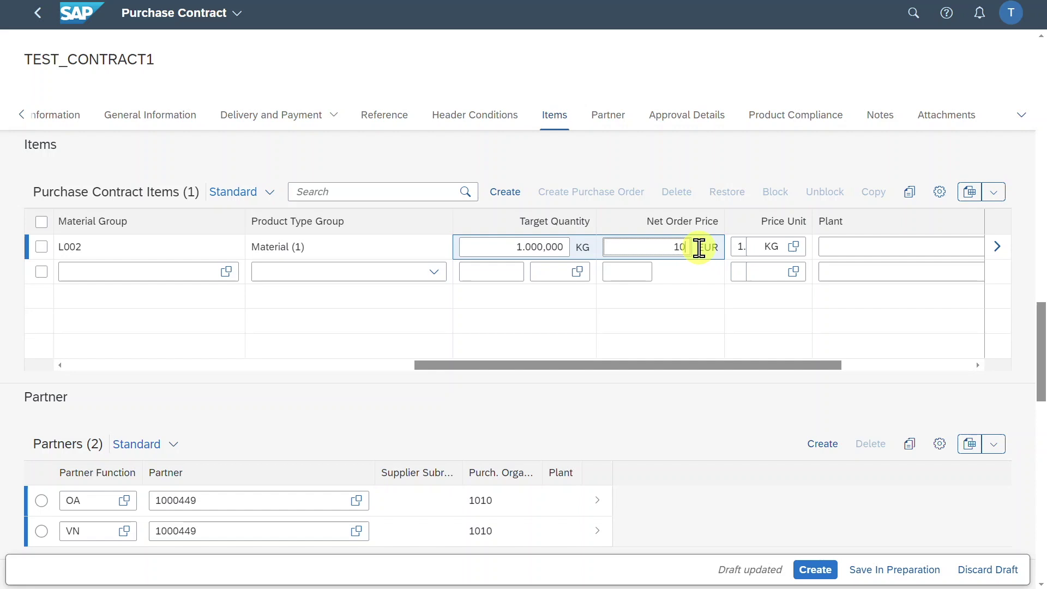
drag(633, 365, 792, 318)
click(821, 245)
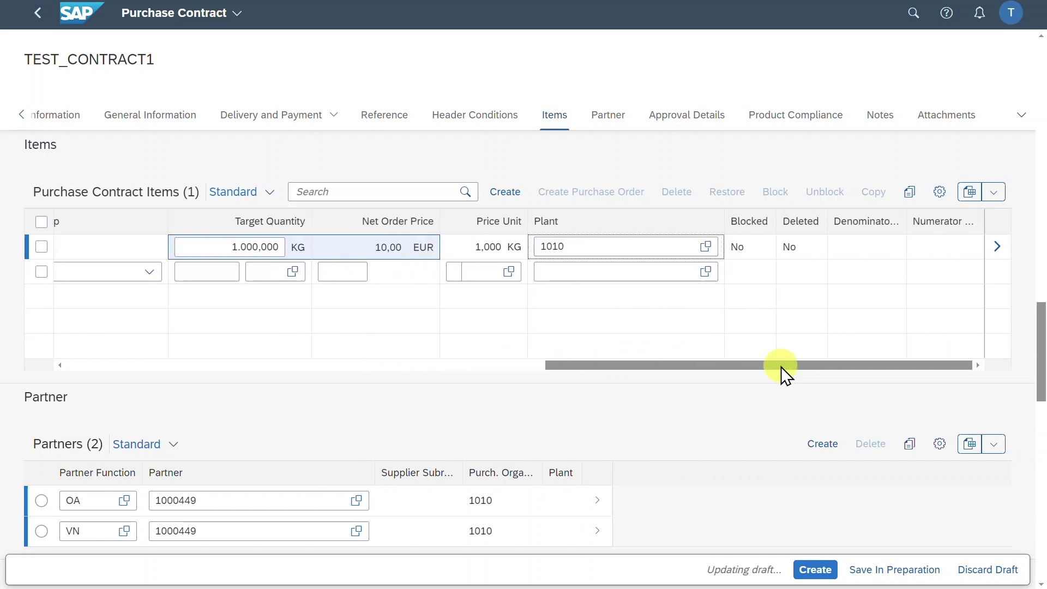
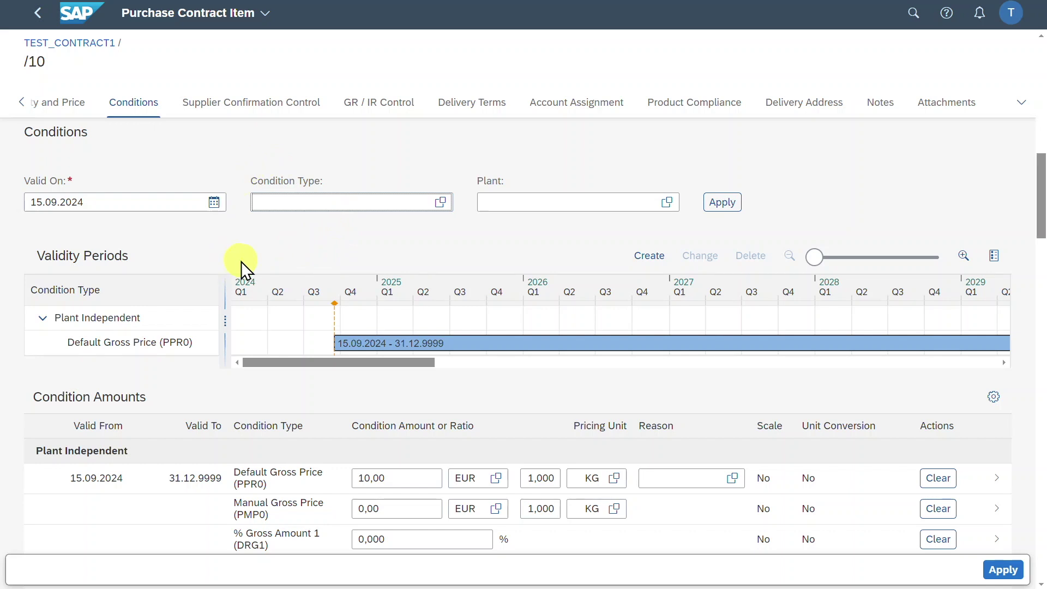
Step: Examine item 10's condition amounts, supplier confirmation control and GR / IR control settings in the item details
scroll(306, 349, down, 3)
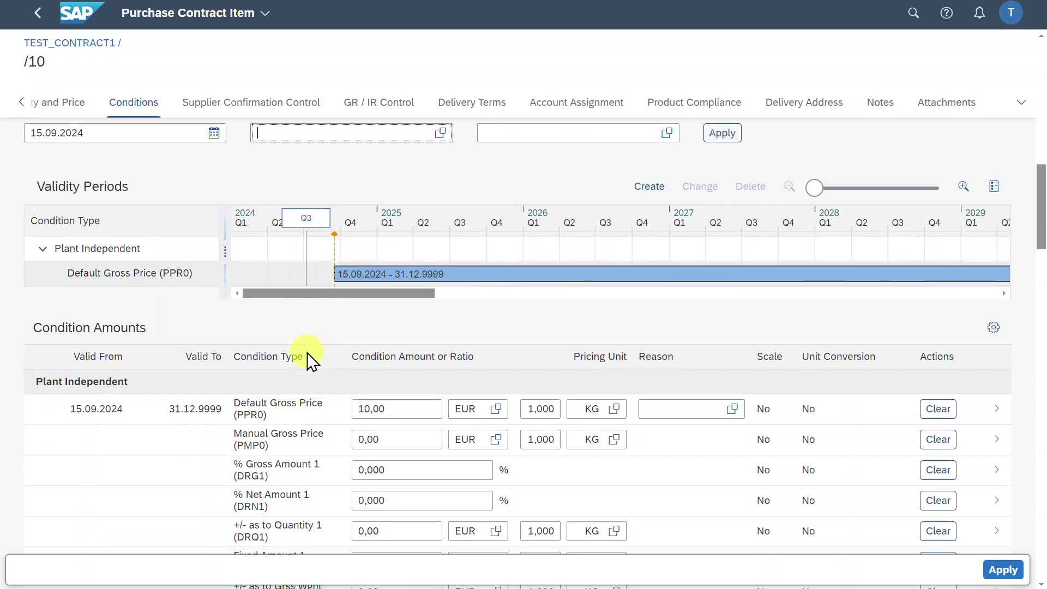
scroll(310, 375, down, 3)
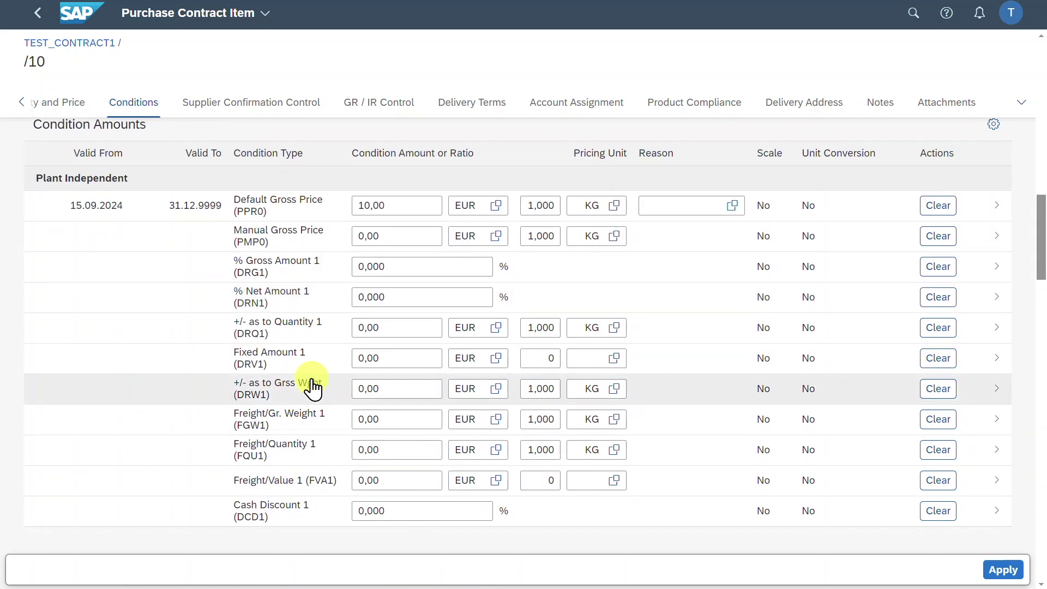
click(297, 105)
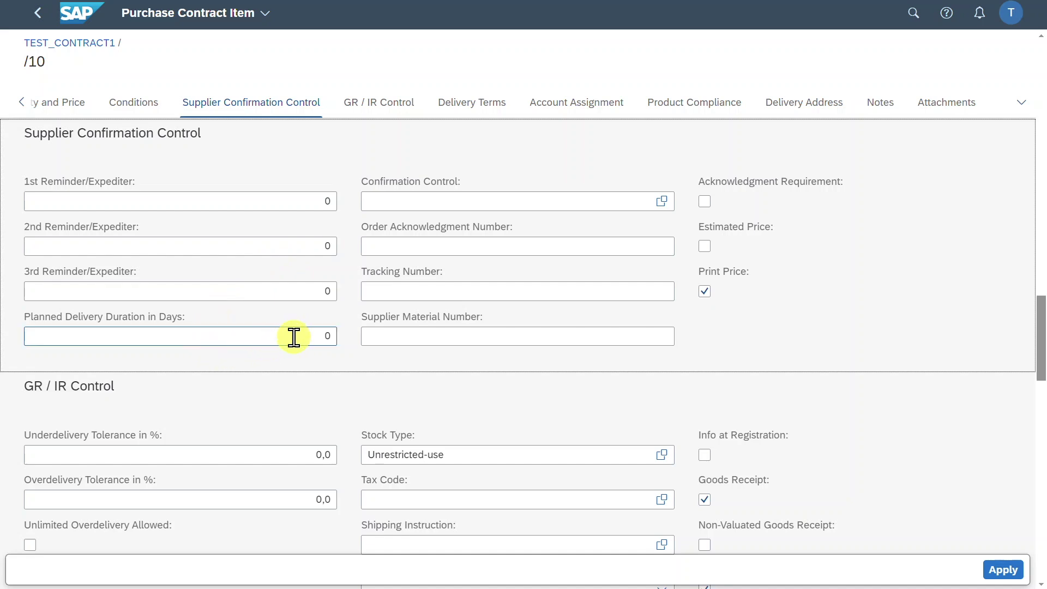
click(396, 109)
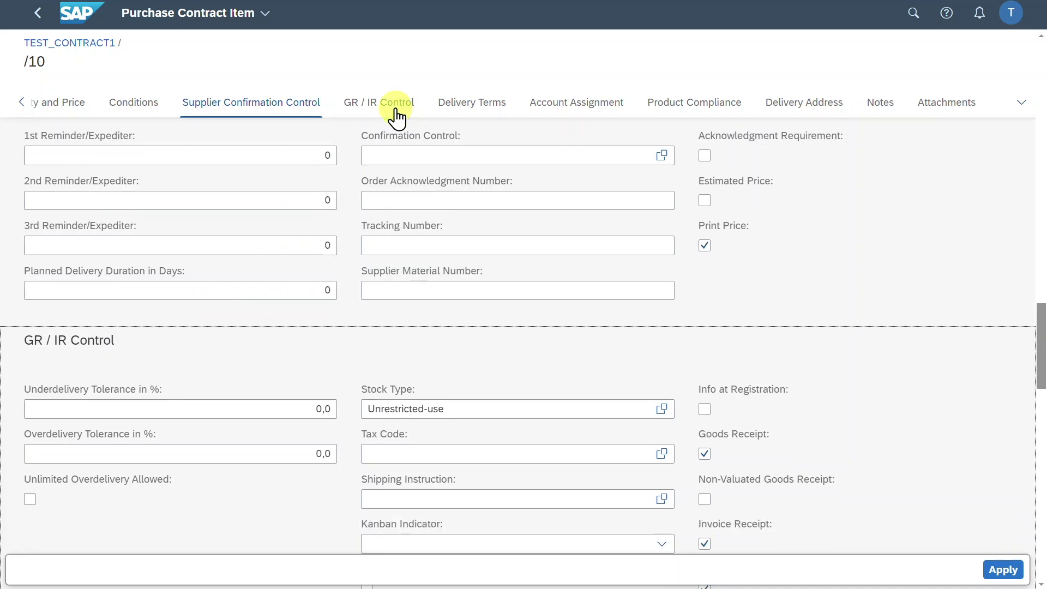
click(704, 246)
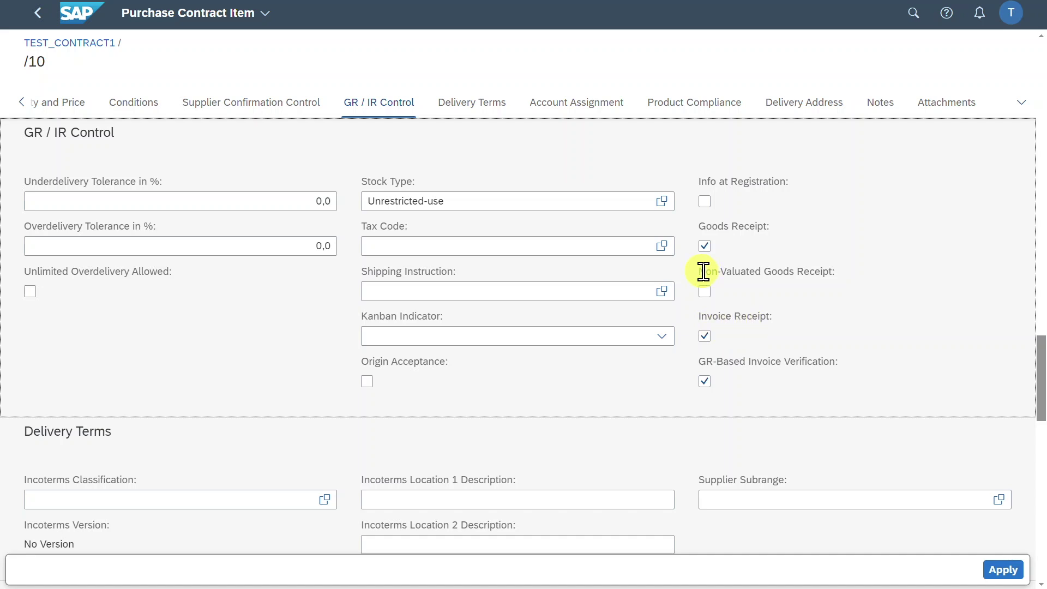
click(710, 313)
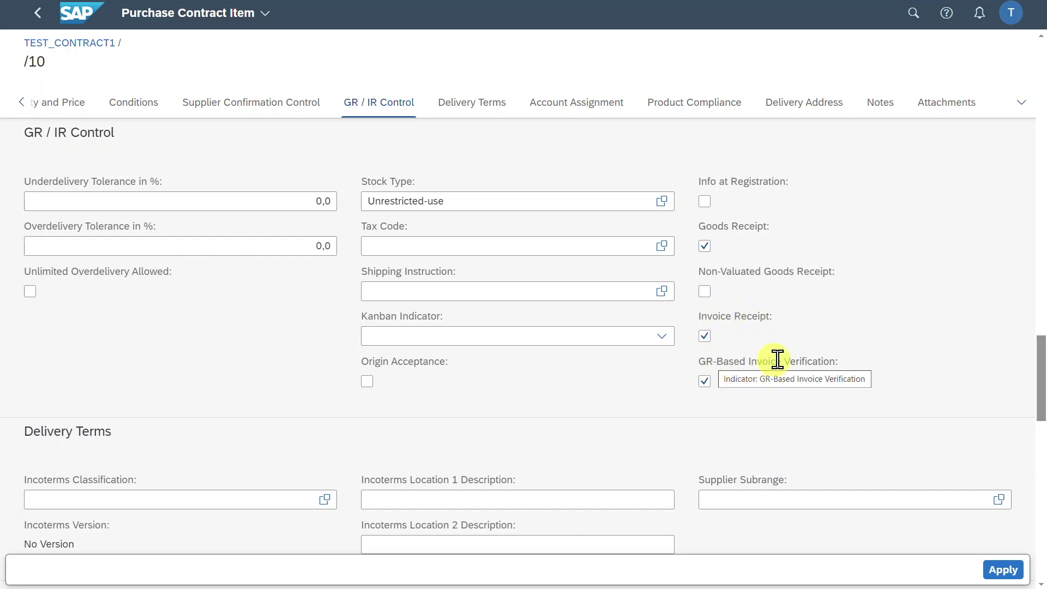
Step: Review item 10's delivery terms, account assignment, product compliance, delivery address, notes and attachments, and apply the item to the contract
click(493, 106)
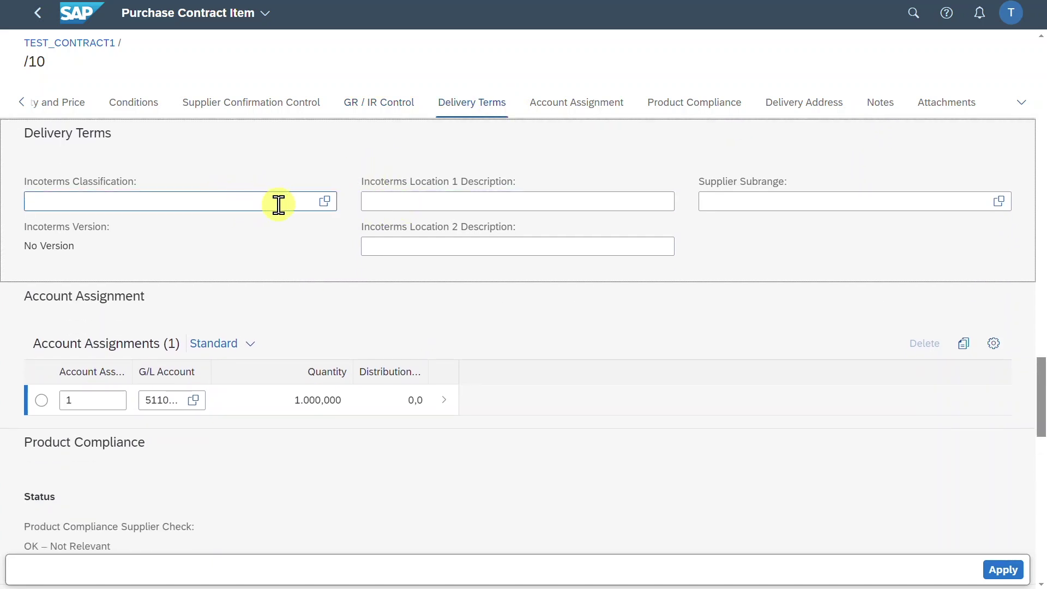
click(561, 109)
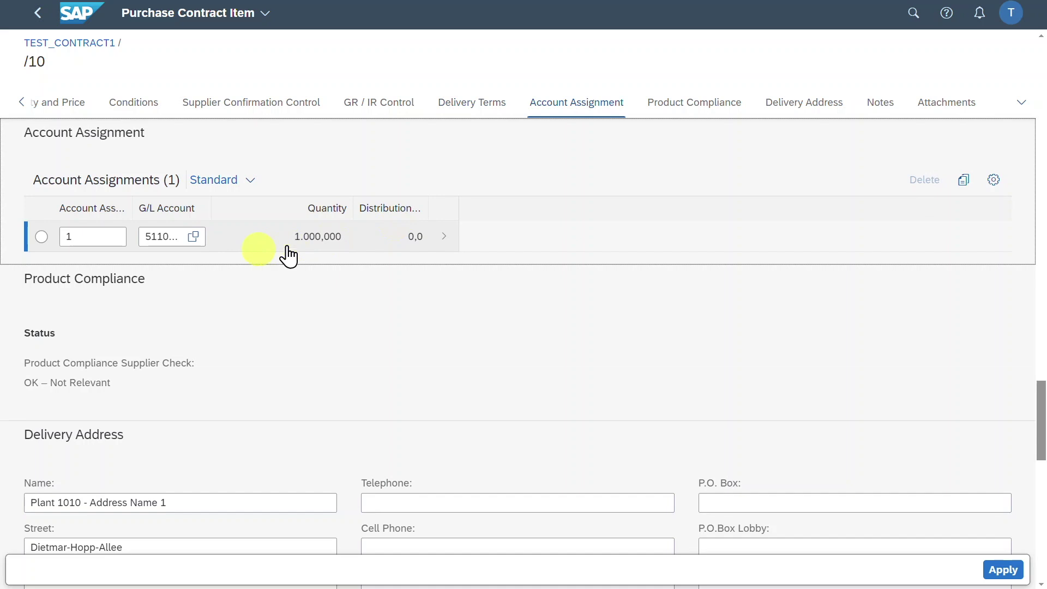
click(673, 103)
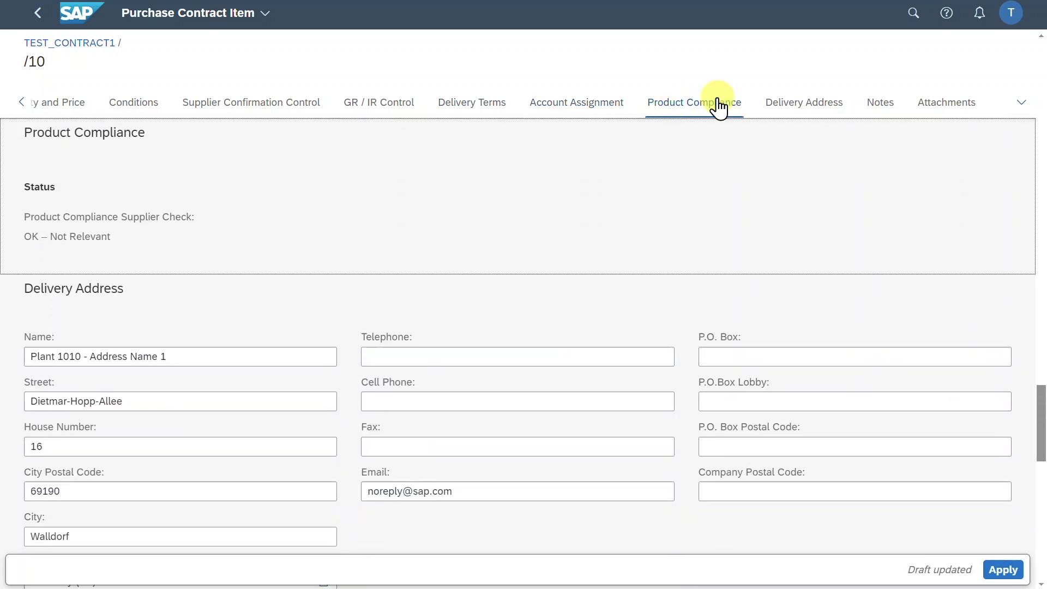
click(783, 109)
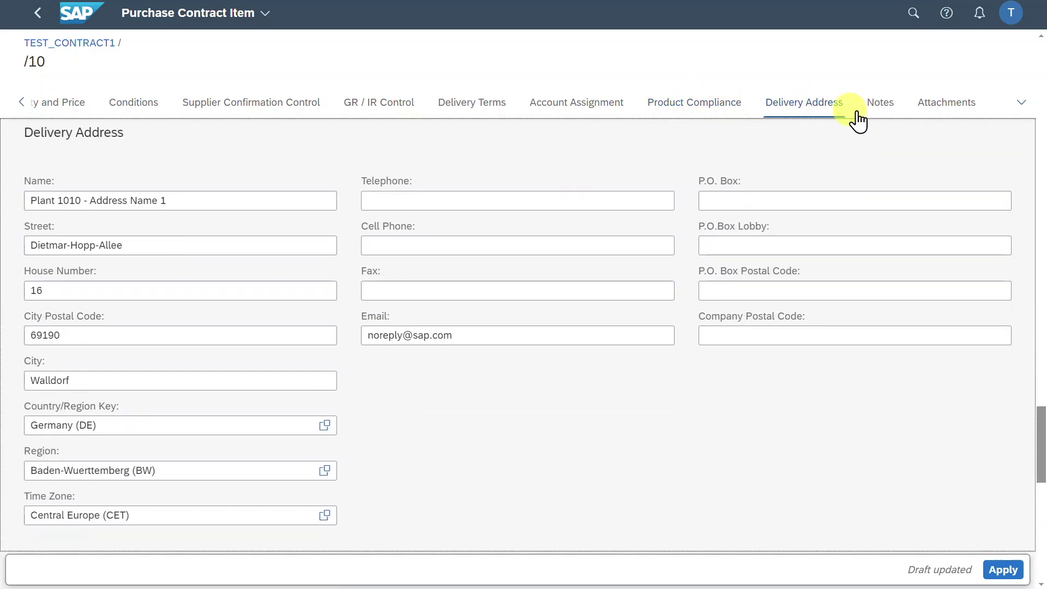
click(879, 112)
click(923, 111)
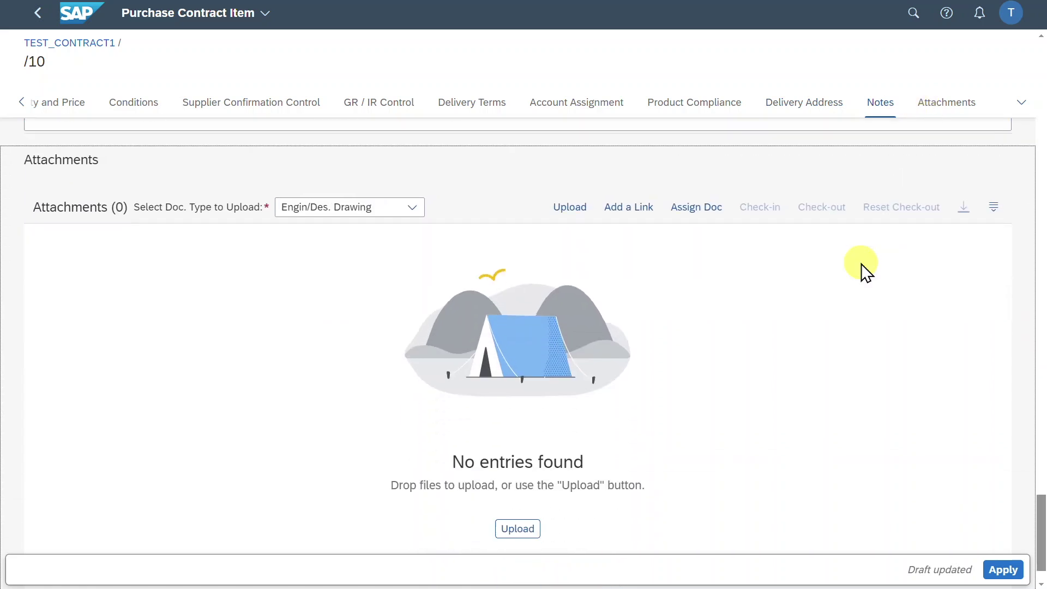
click(1001, 570)
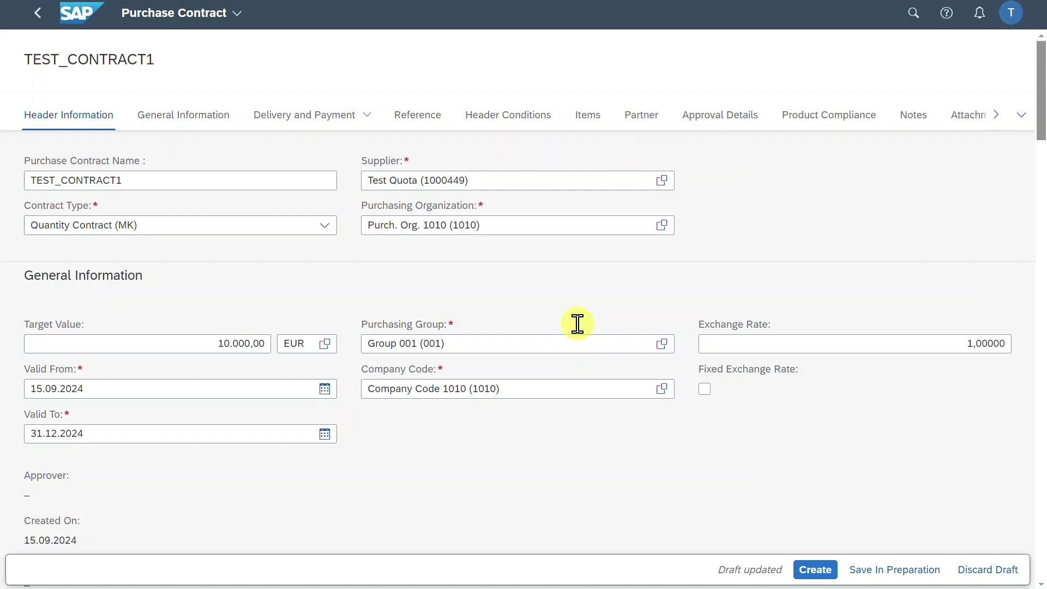
Step: Review the contract's partners, approval details, product compliance, notes and attachments, and create the purchase contract
click(636, 121)
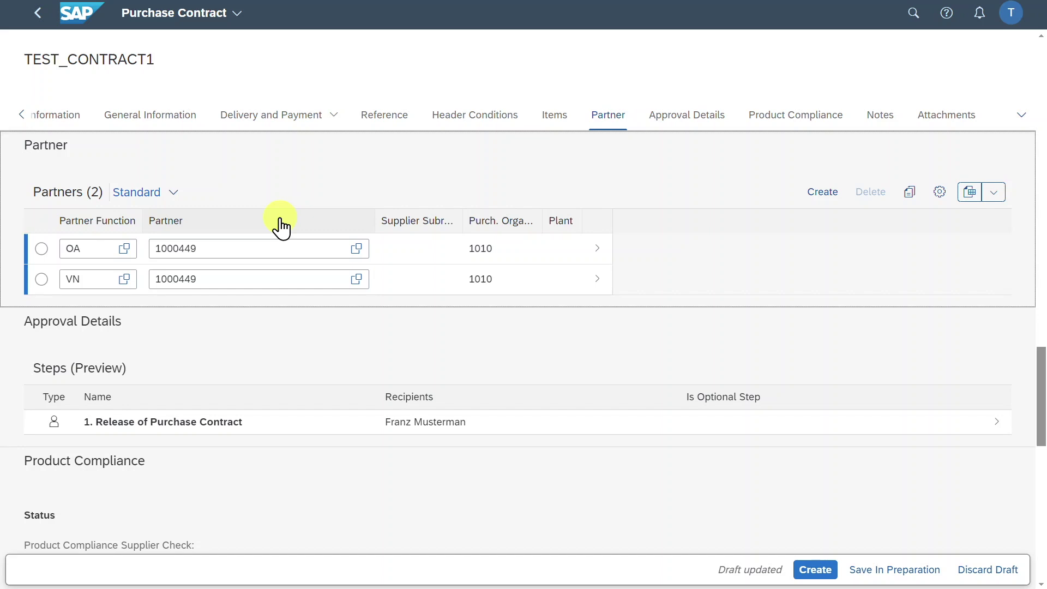
click(676, 120)
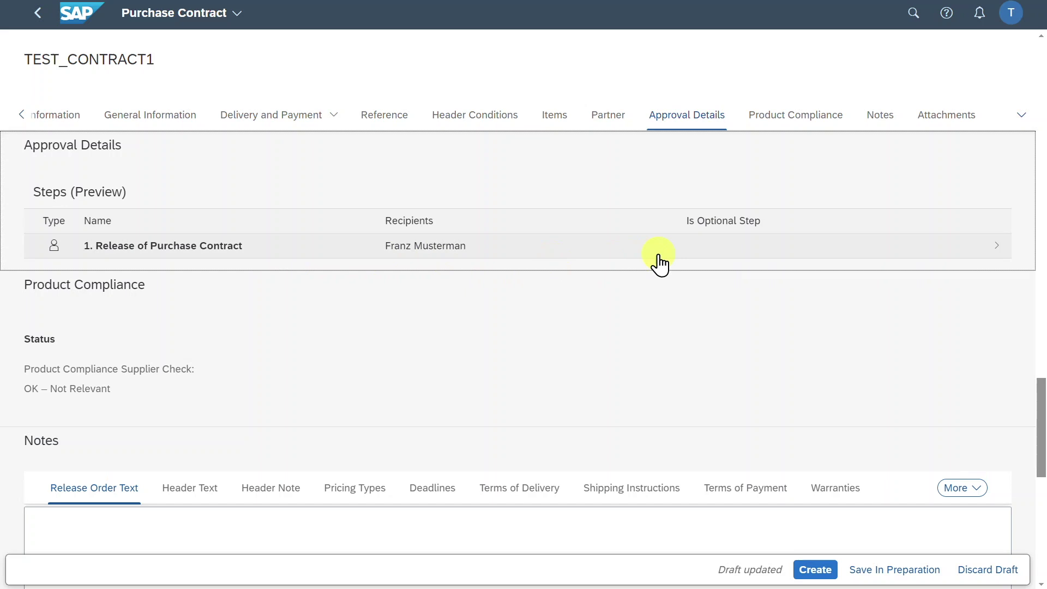
click(785, 121)
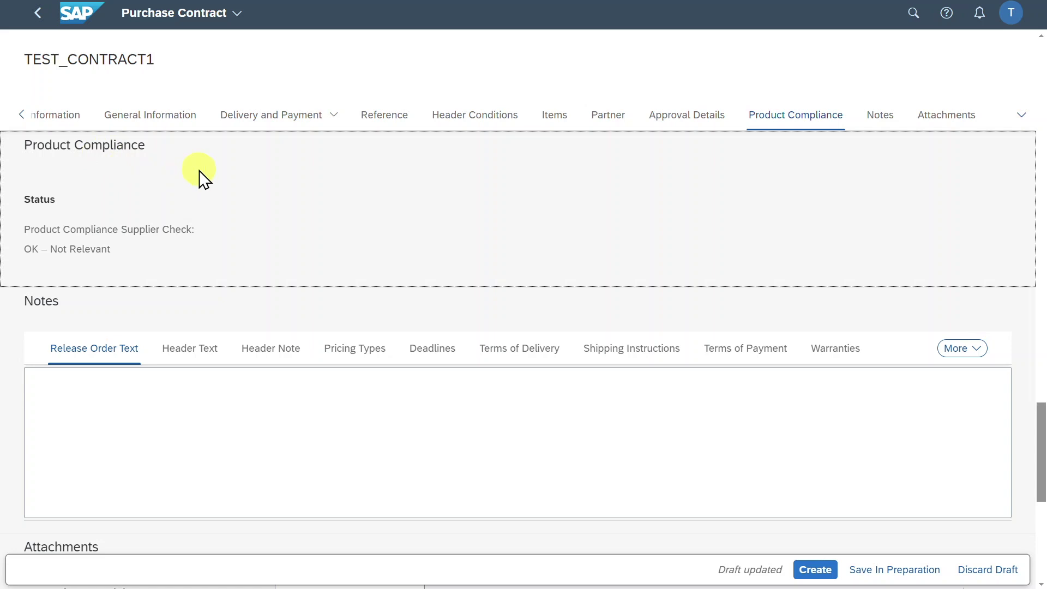
click(878, 117)
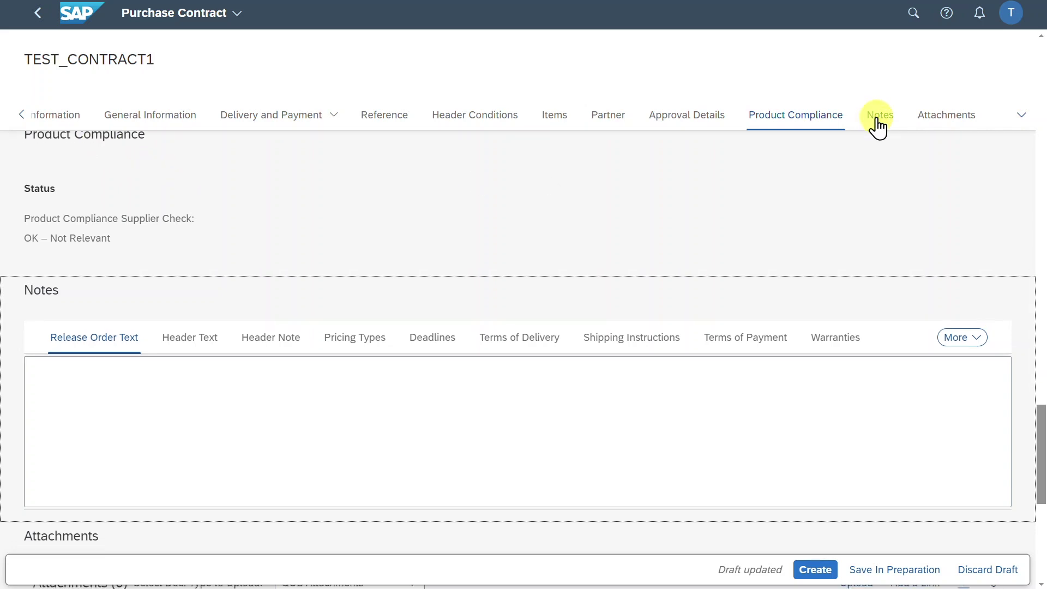
click(926, 121)
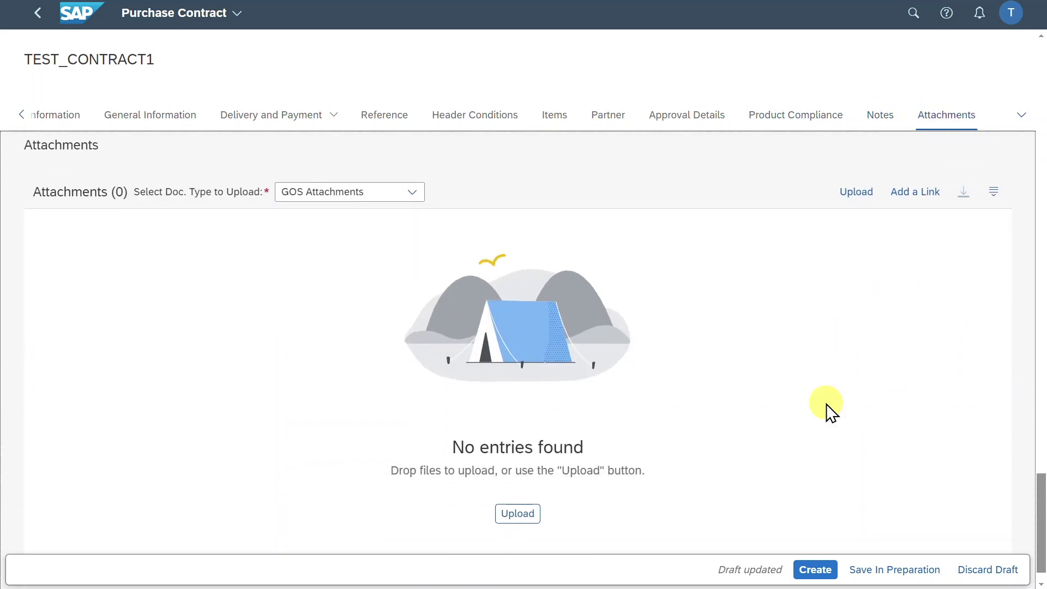
click(815, 569)
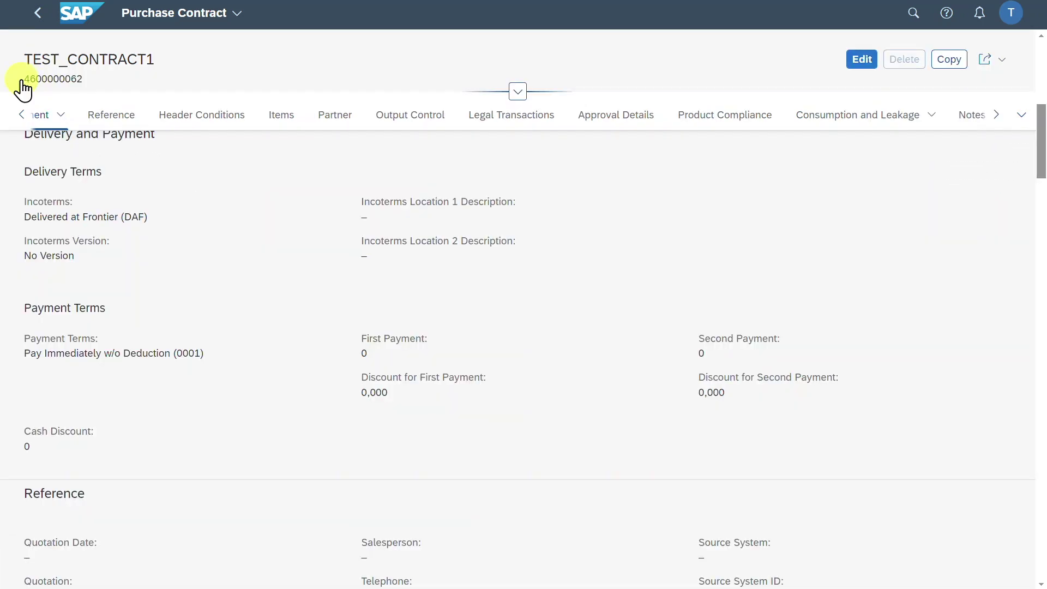
drag(22, 79, 80, 79)
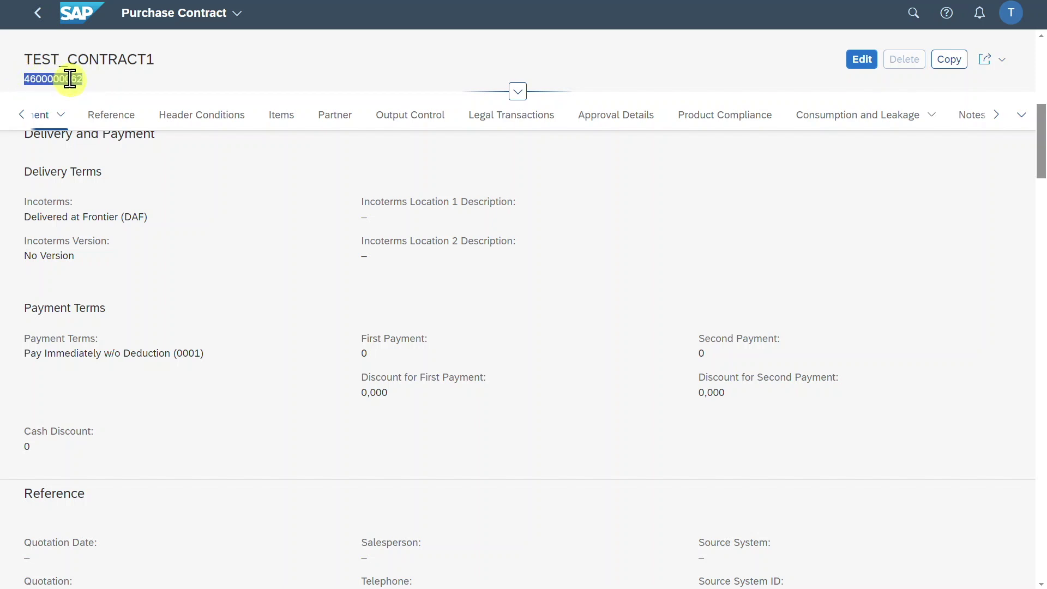
Step: Switch to the Manage Purchase Requisitions - Professional app and start a new purchase requisition
click(913, 12)
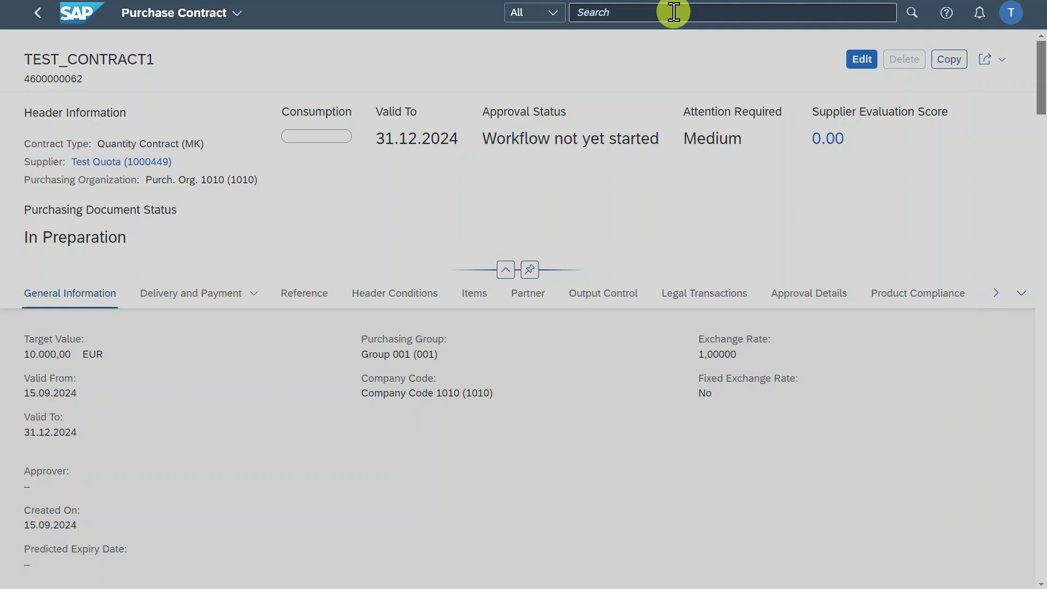
text(Manage purchase re)
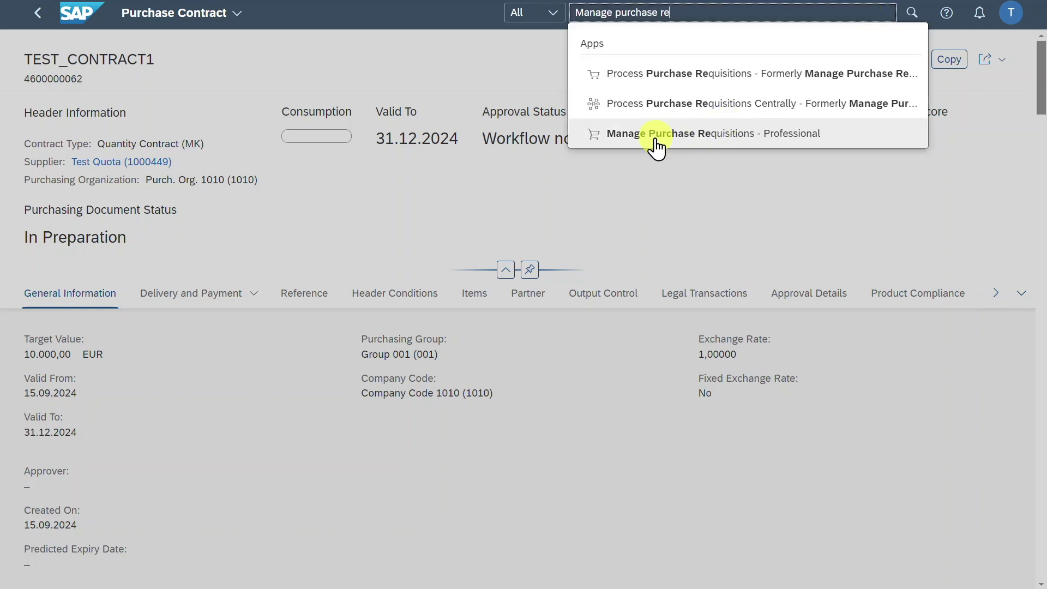
click(660, 143)
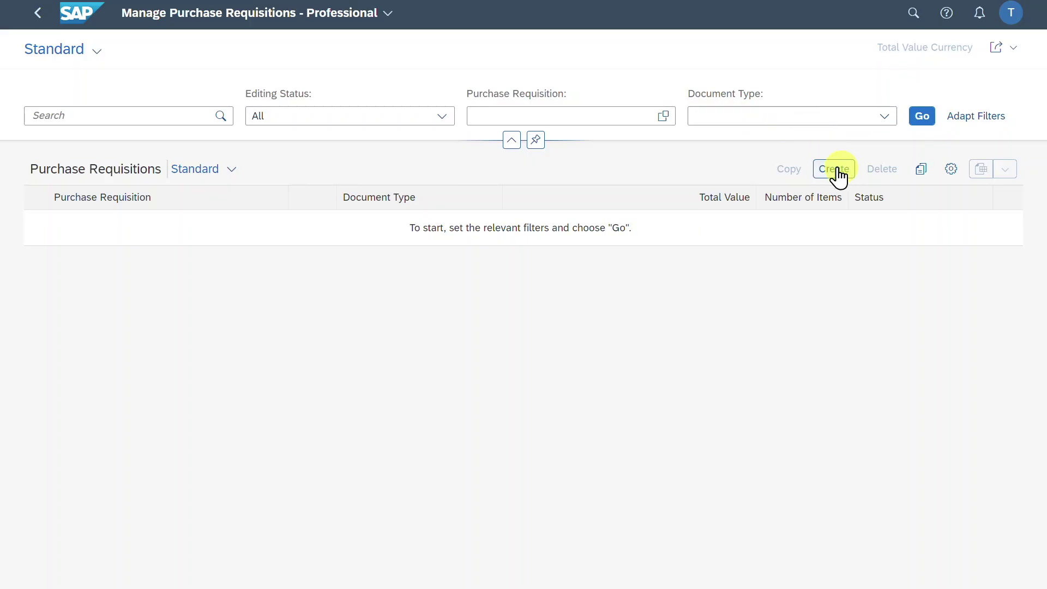
click(834, 169)
Step: Keep the requisition's document type Purchase Requisition (NB) and enable Automatic Source Determination
click(217, 171)
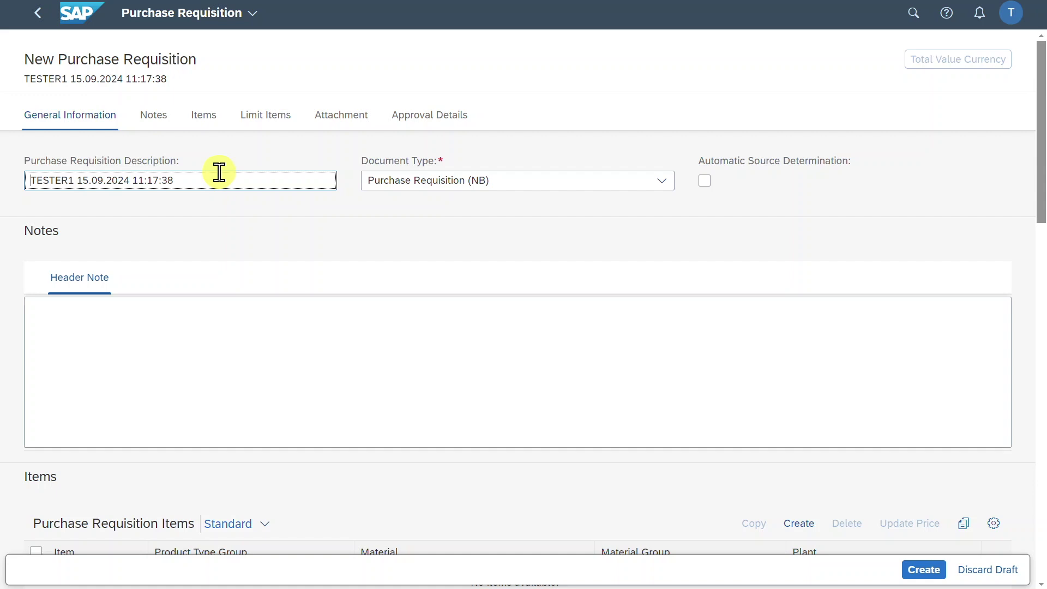
click(660, 183)
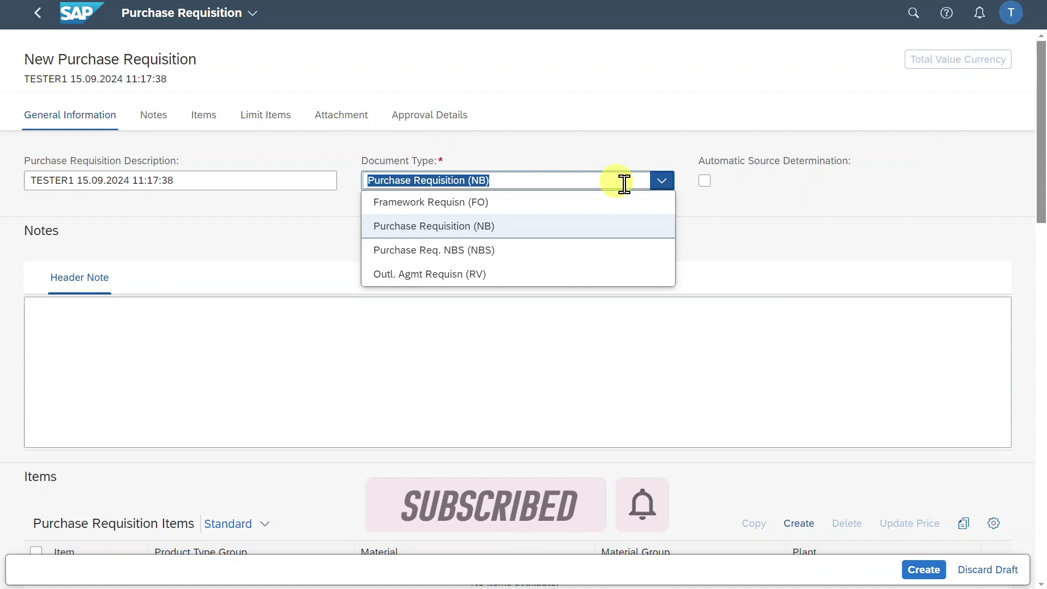
click(659, 185)
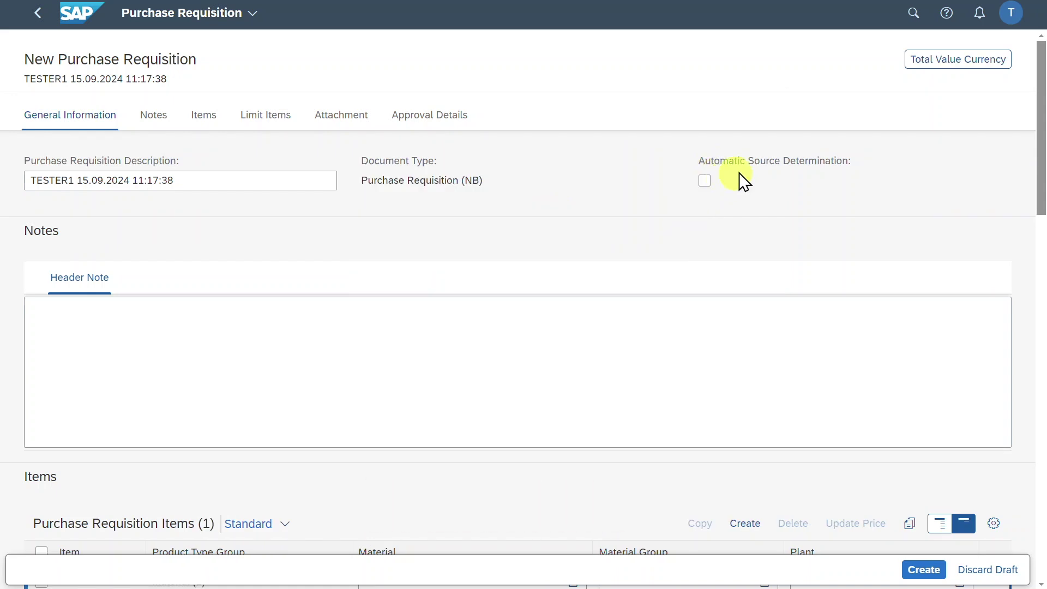
click(703, 182)
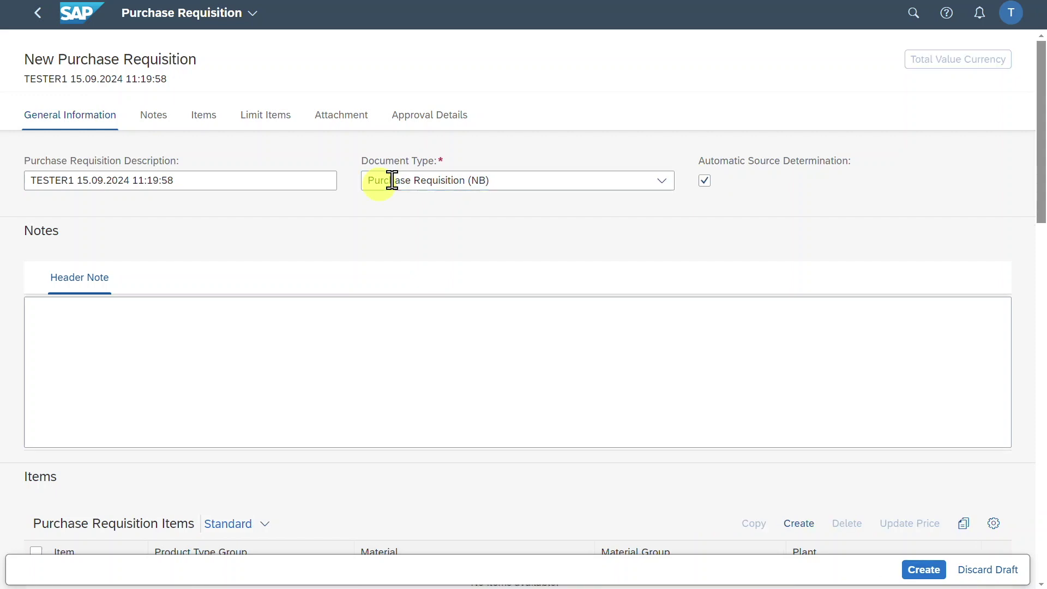
Step: Add a material item to the purchase requisition and set its plant to 1010
click(213, 129)
click(789, 197)
click(782, 223)
click(188, 266)
text(1010)
key(Return)
Step: Give the requisition item the description Test, material 2379 and a quantity of 100 KG
click(476, 184)
text(Test)
click(457, 221)
text(2379)
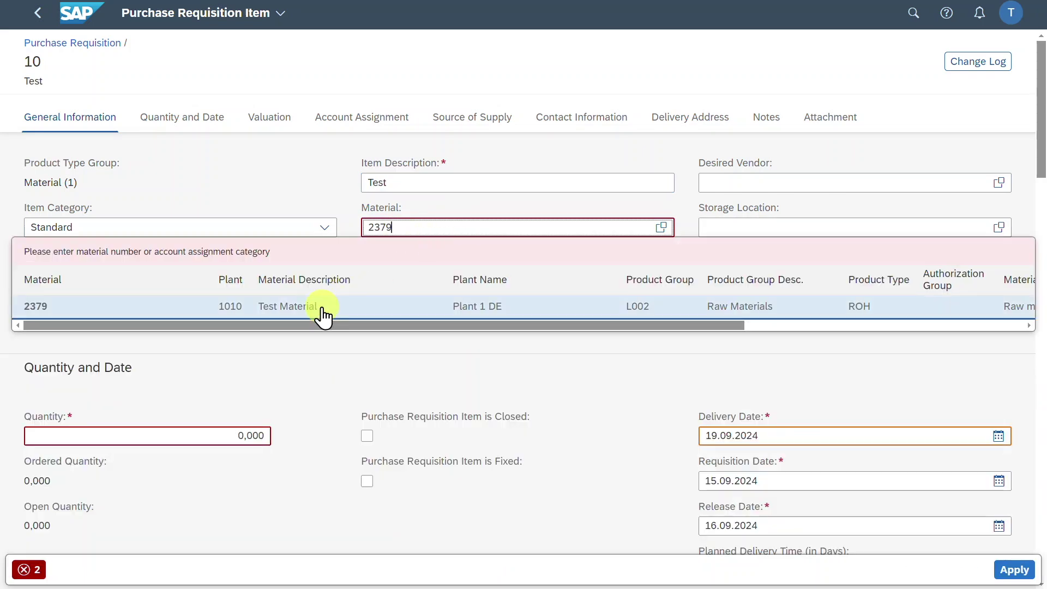
click(325, 308)
double_click(250, 435)
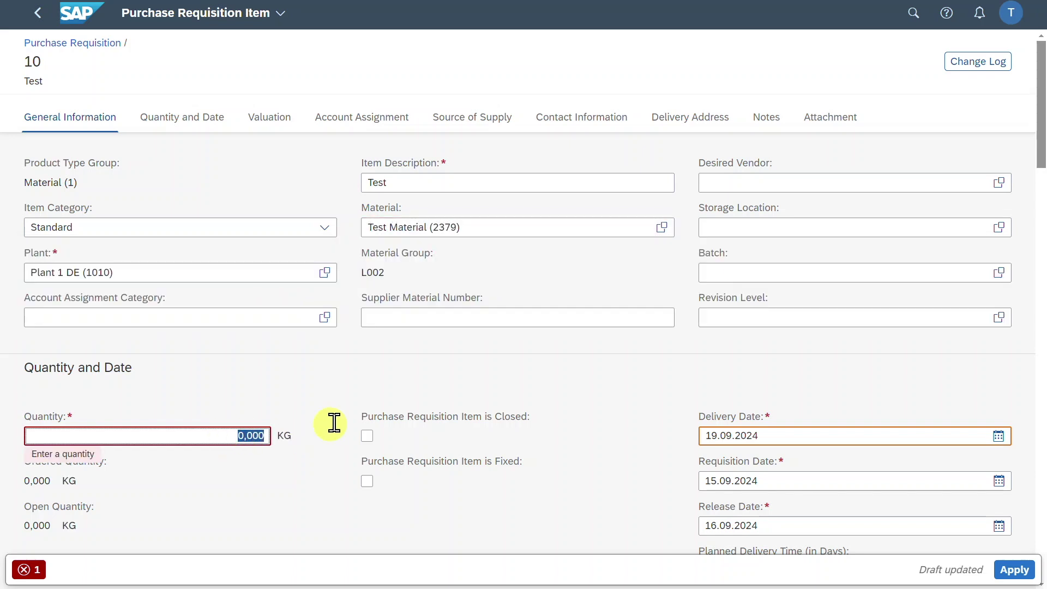
text(100)
click(421, 364)
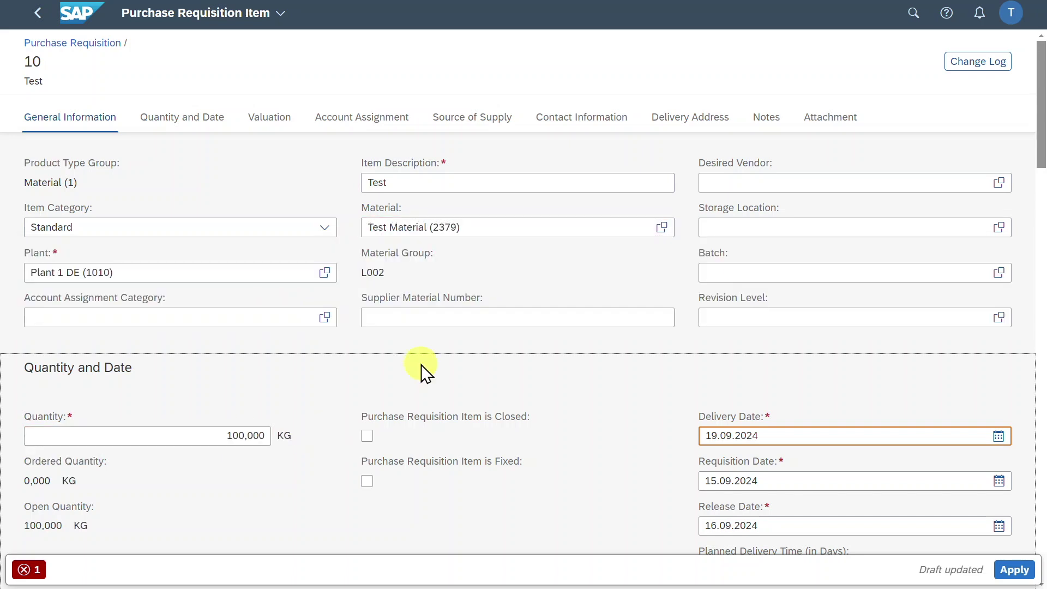
Step: Assign item 10 of the TEST_CONTRACT1 purchase contract as the requisition item's source of supply
click(461, 119)
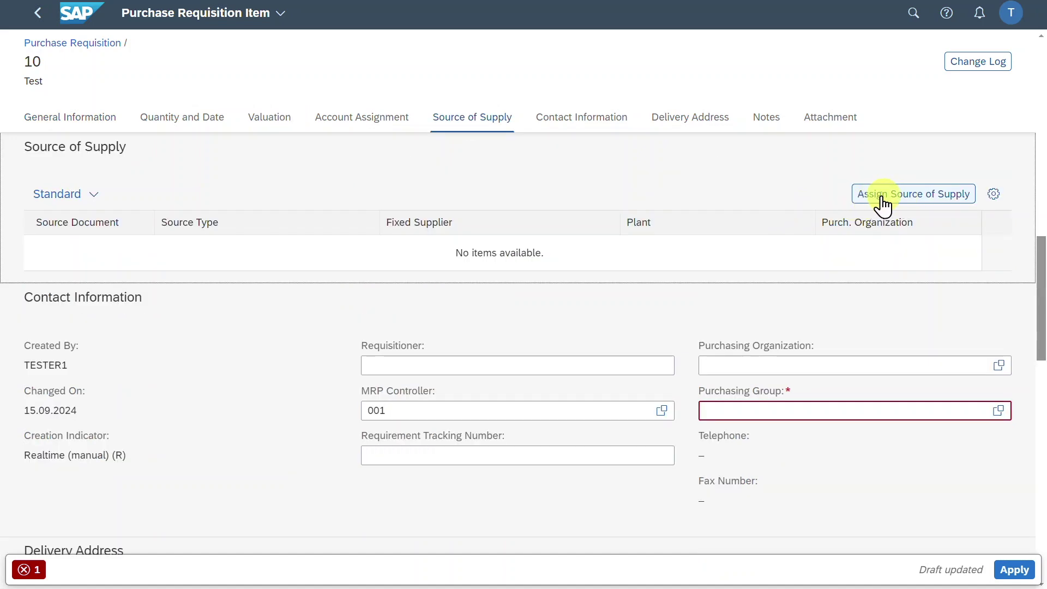
click(896, 202)
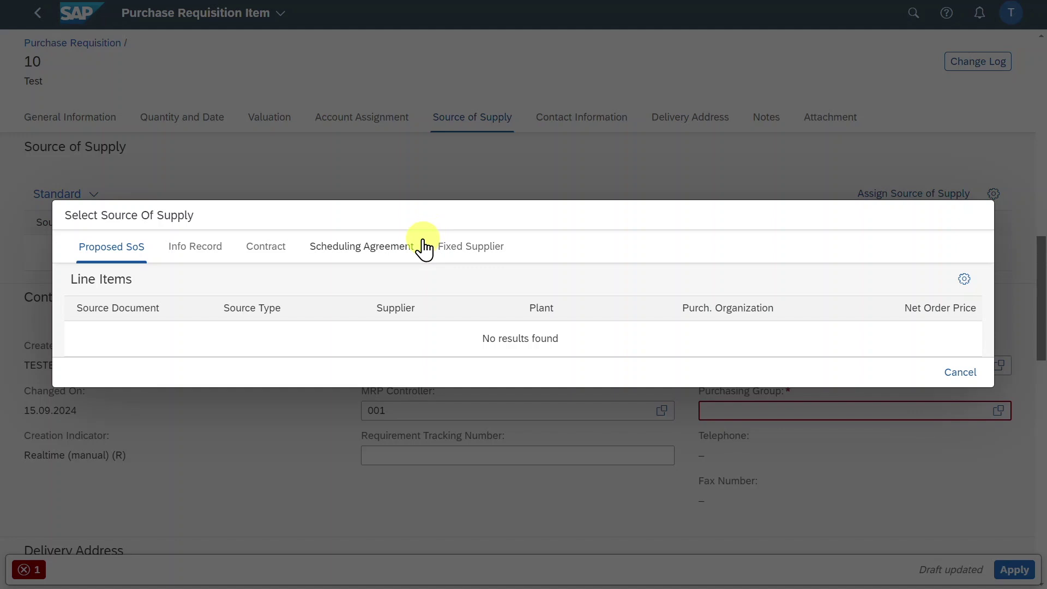
click(269, 246)
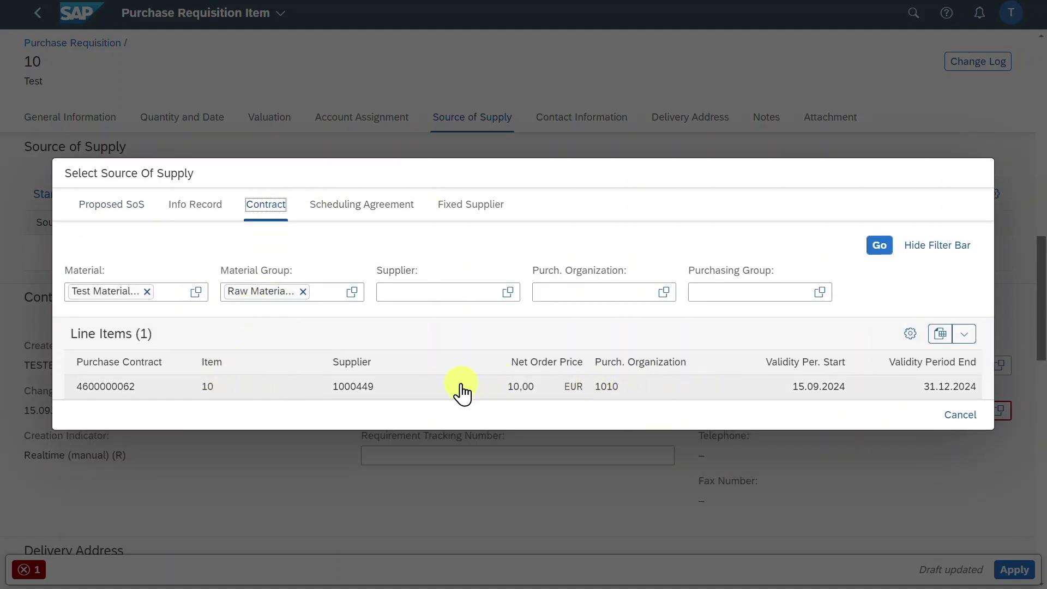
click(544, 387)
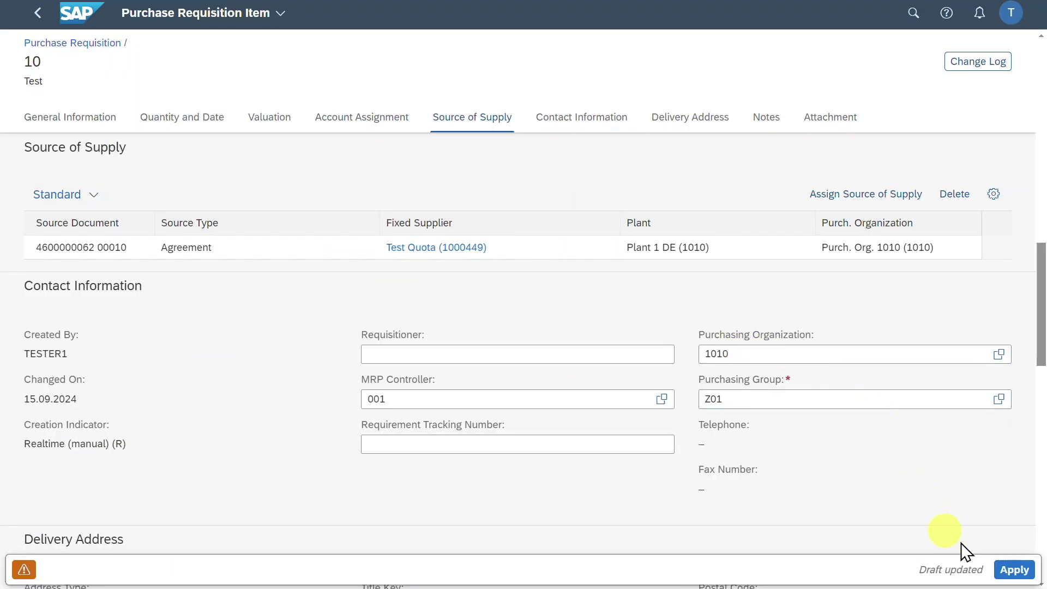
Step: Apply the item details, create the purchase requisition and highlight its document number
click(1014, 569)
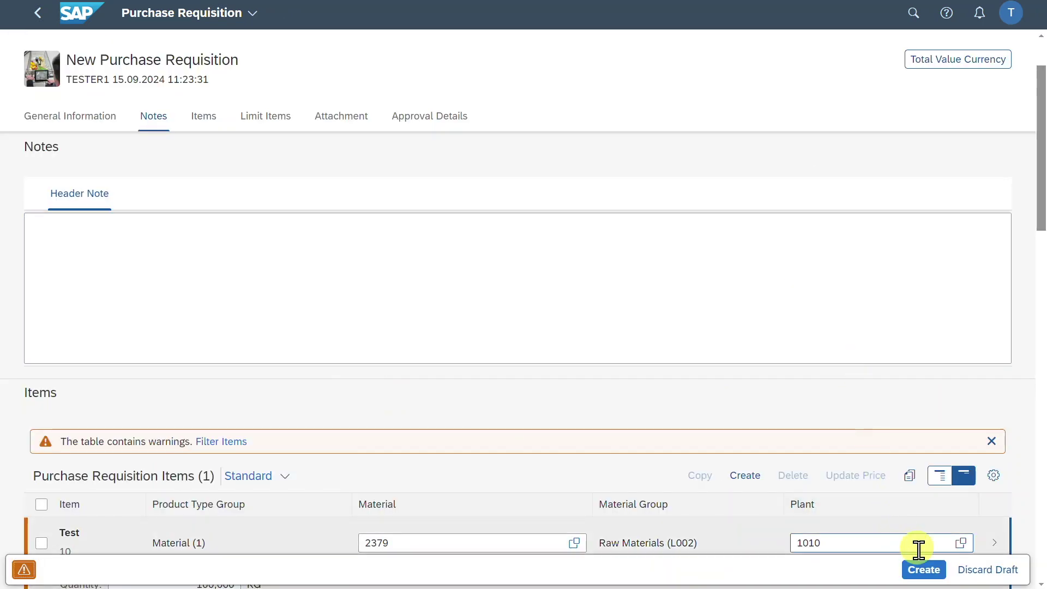
click(928, 570)
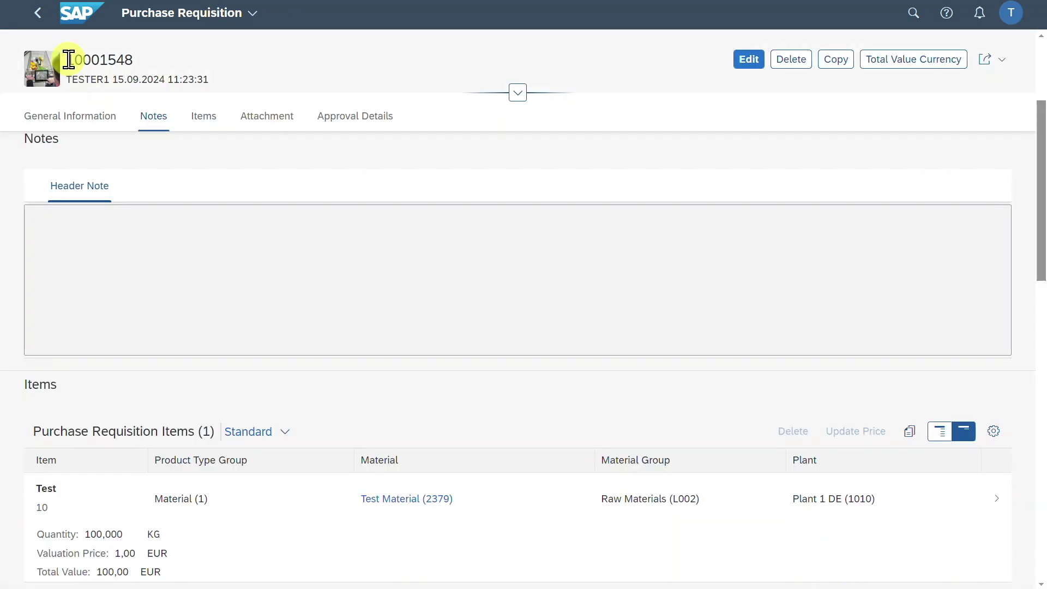
drag(66, 58, 134, 62)
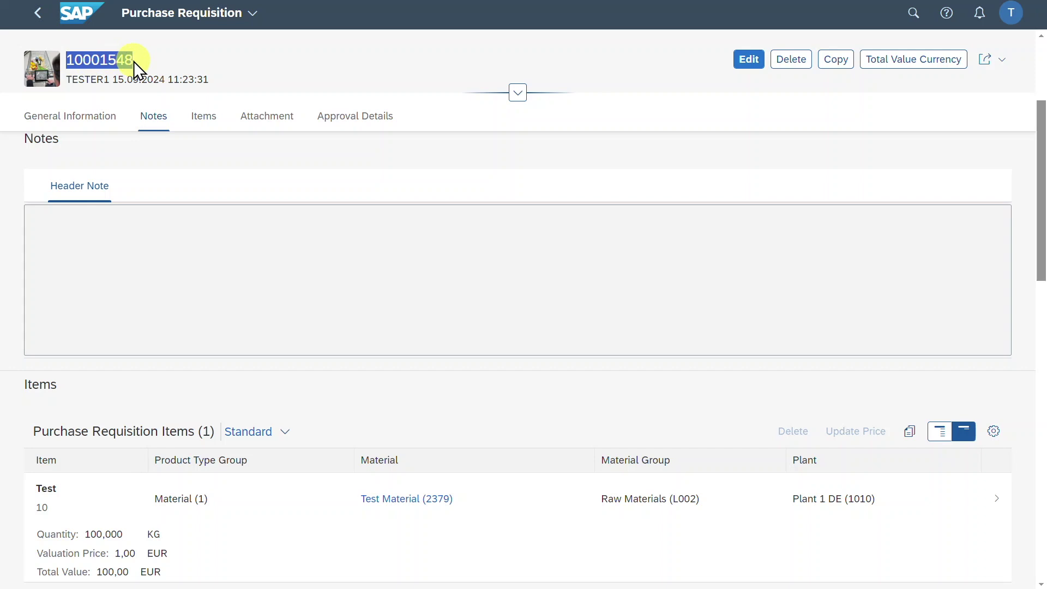
Step: Switch to the Manage Purchase Orders app and start a new purchase order
click(910, 15)
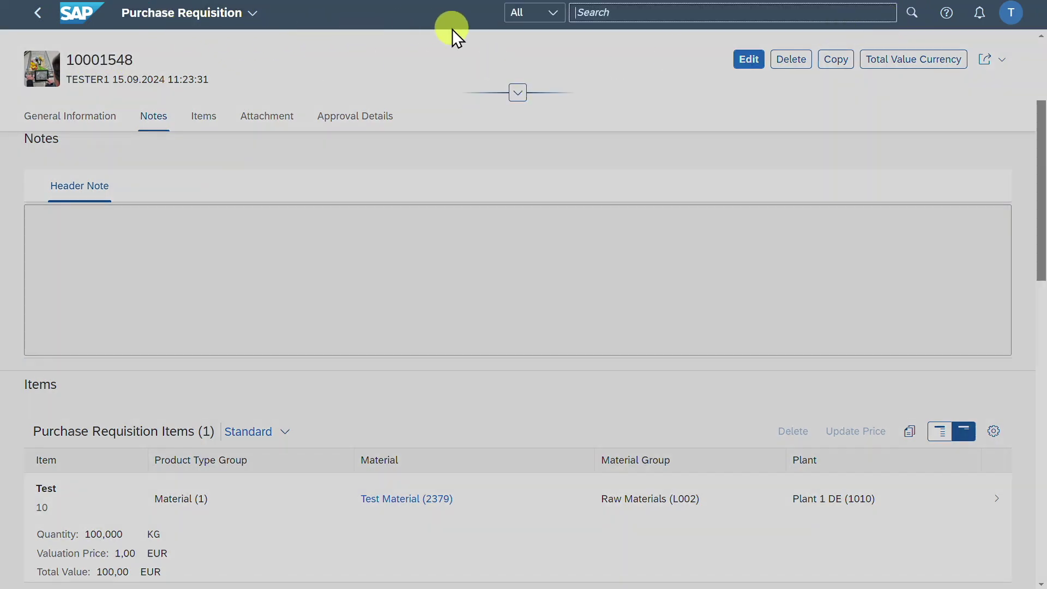
text(manage purchase or)
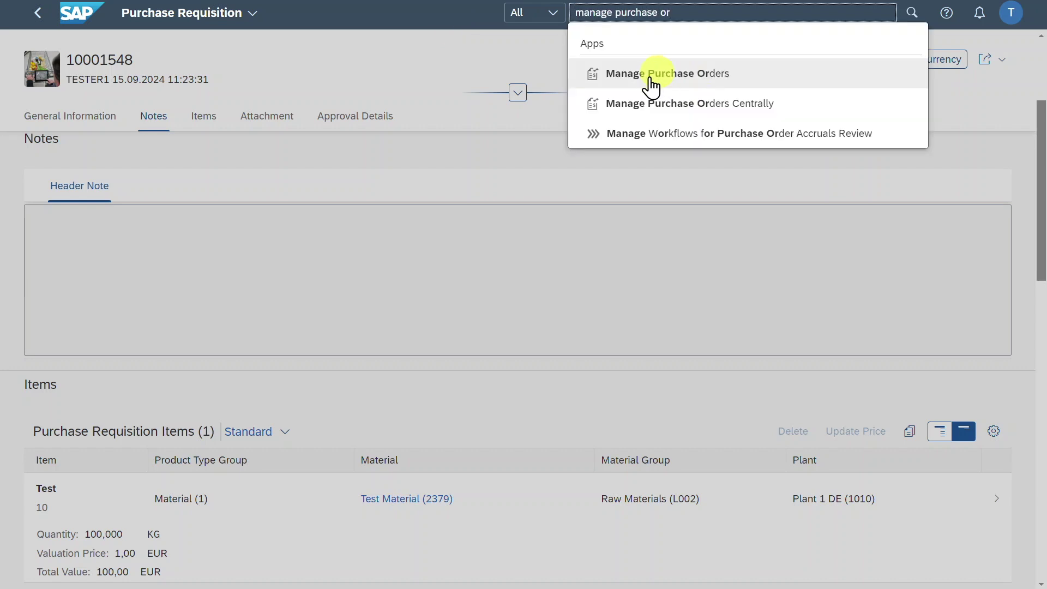
click(653, 80)
click(763, 221)
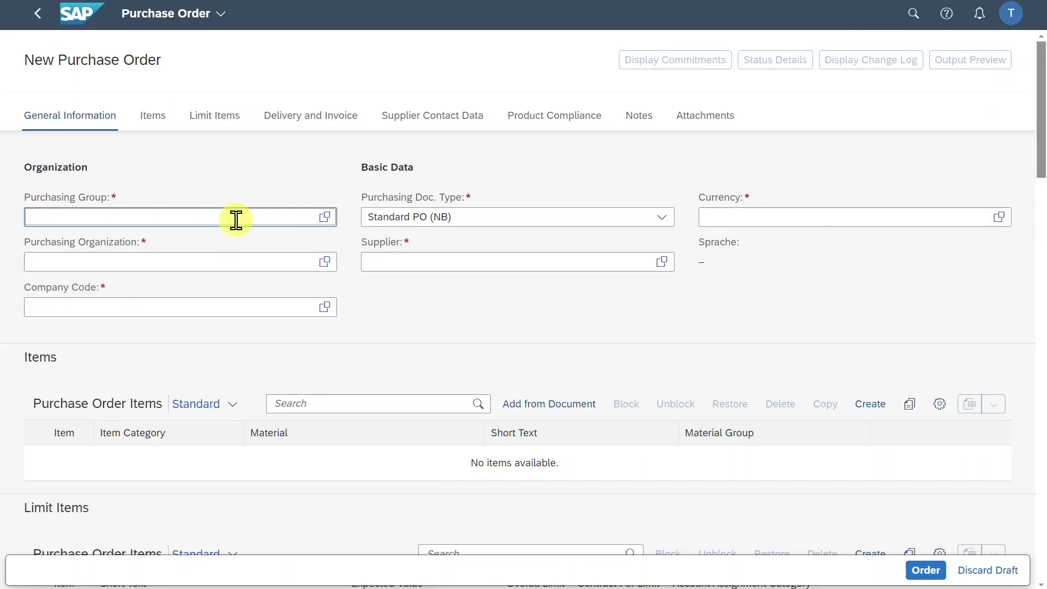
Step: Fill in the purchase order header with purchasing group 001, purchasing organization 1010, company code 1010 and supplier 1000461
click(251, 265)
text(1010)
click(456, 256)
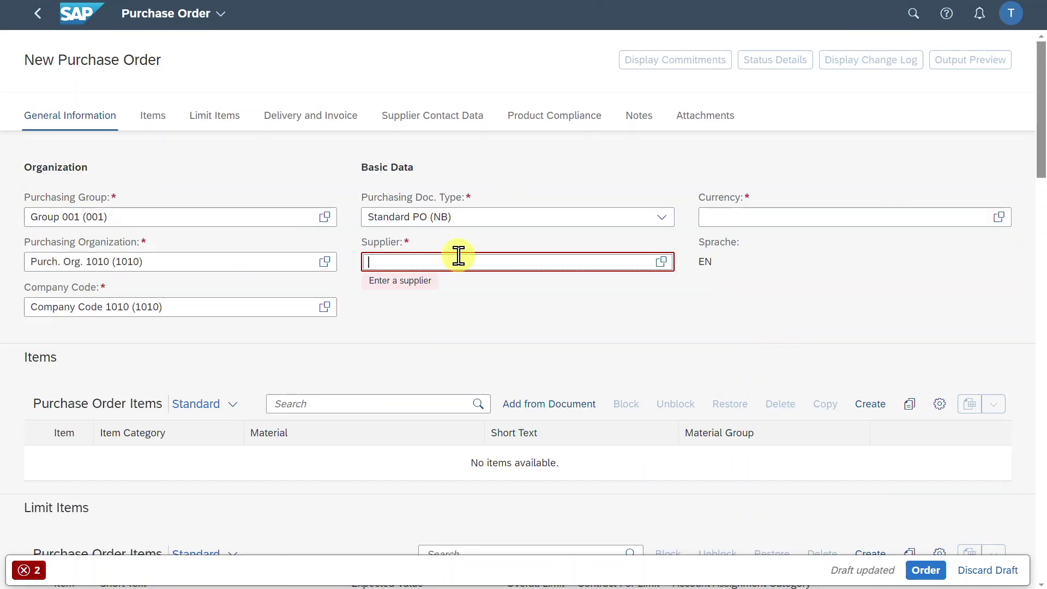
text(1000461)
key(Return)
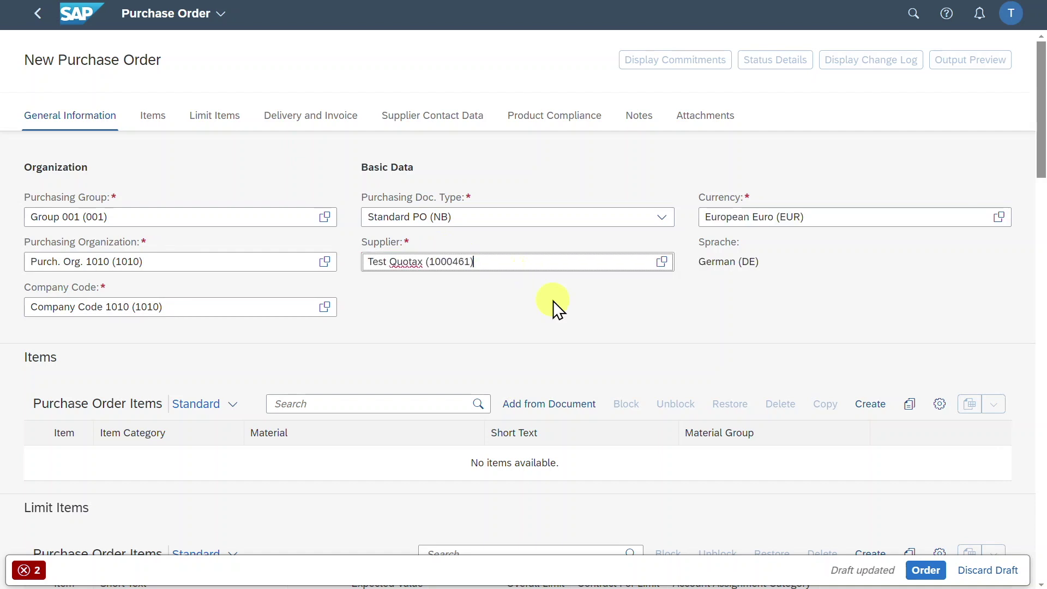
Step: List the purchase requisitions for supplier 1000461 as source documents for the purchase order items
click(460, 263)
click(571, 408)
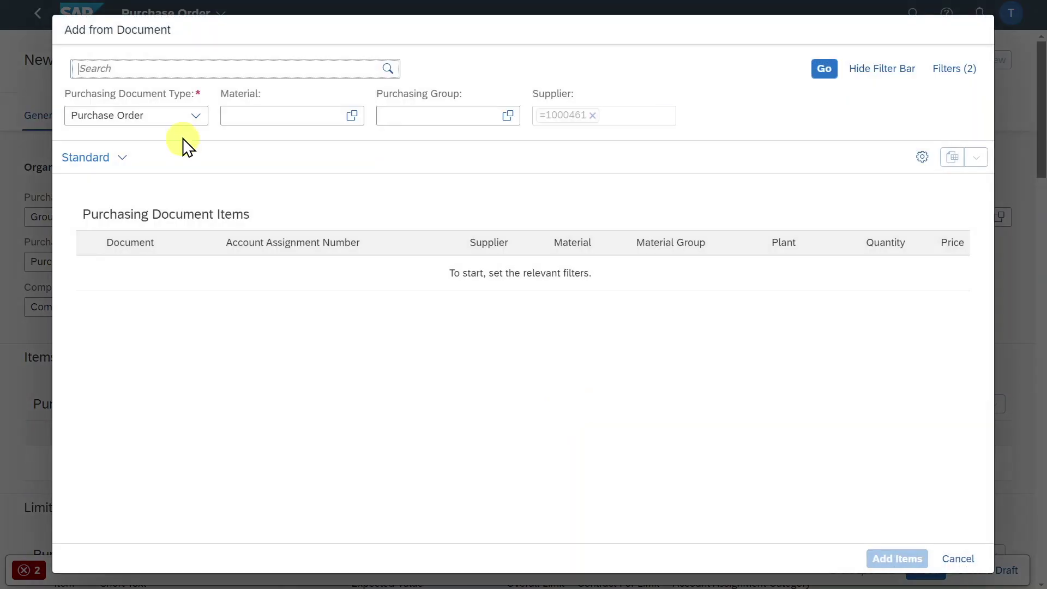
click(195, 117)
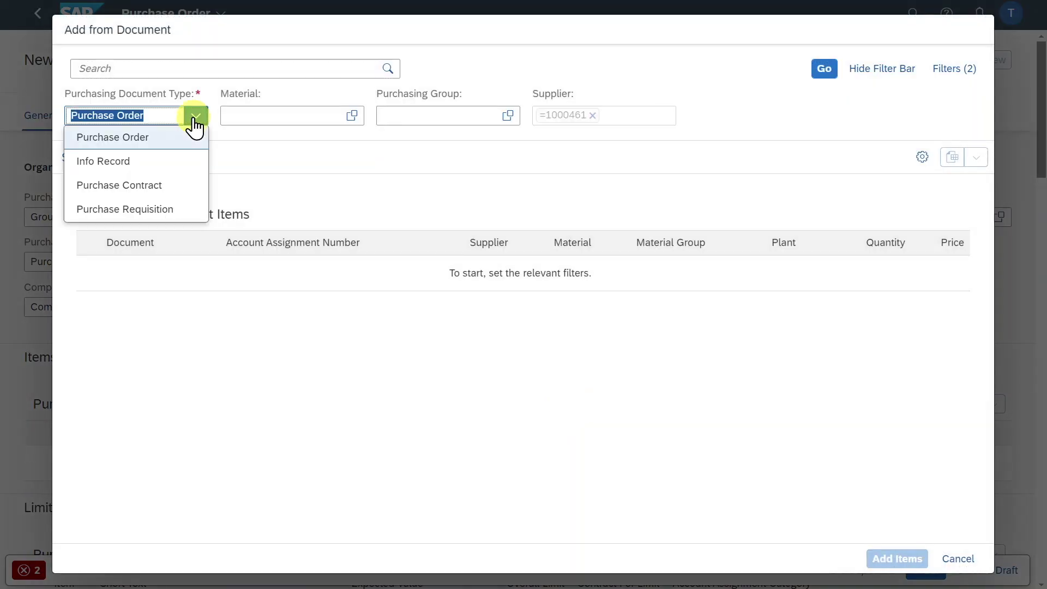
click(157, 212)
click(654, 117)
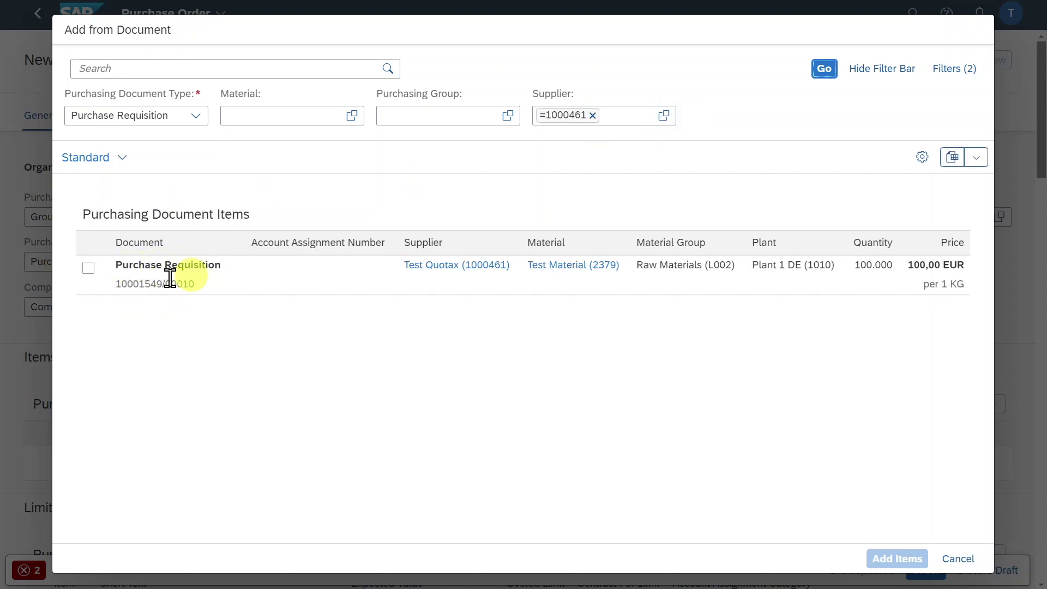
Step: Add the purchase requisition item for material 2379 to the purchase order and submit the order
click(88, 267)
click(895, 560)
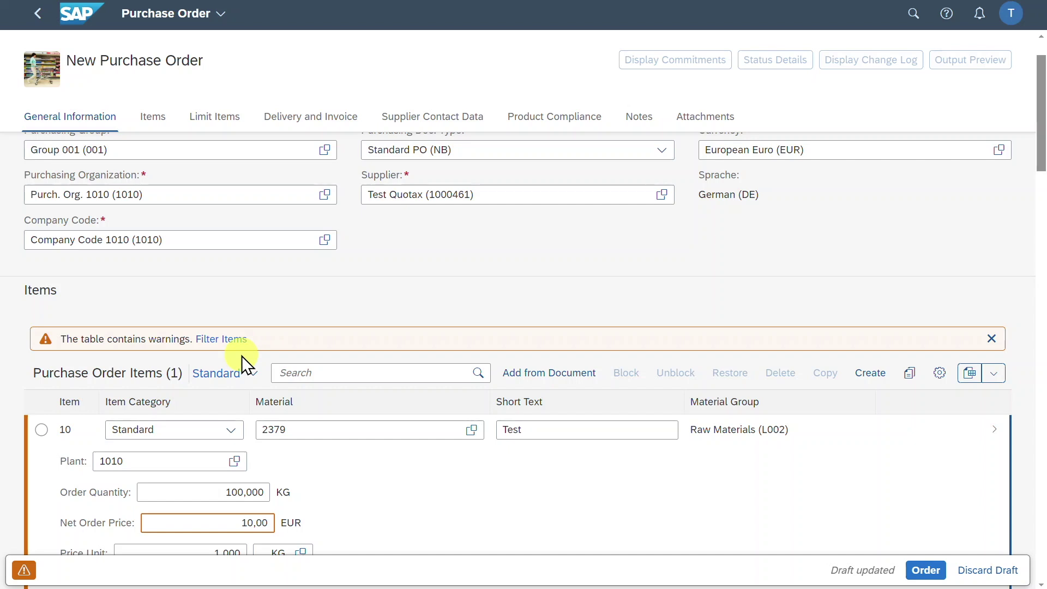
click(931, 571)
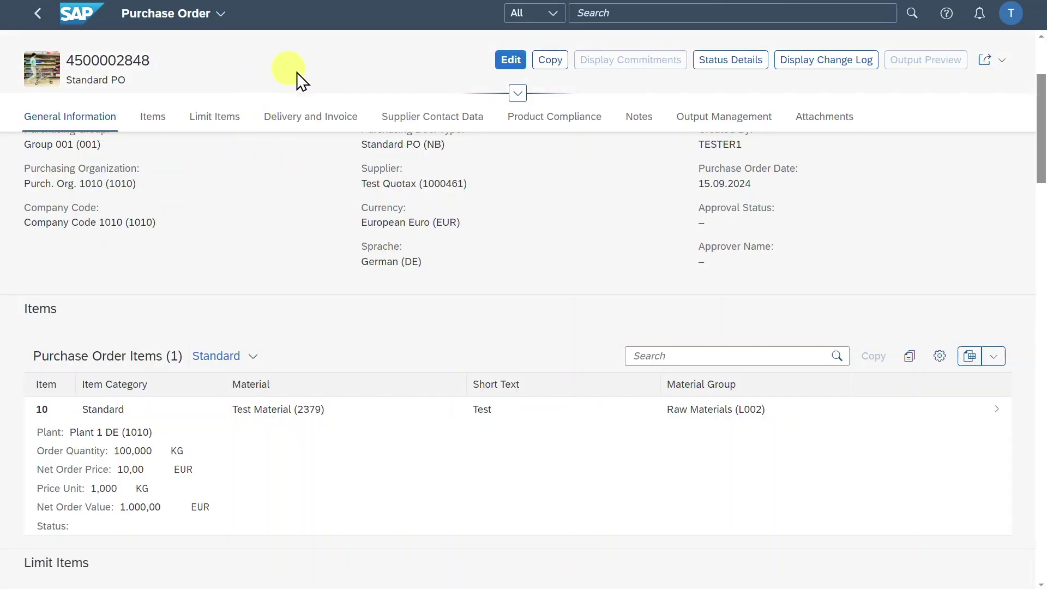
Step: Switch to the Manage Purchase Contracts app and search for the contracts of supplier 1000461
click(647, 12)
text(manage purchase contr)
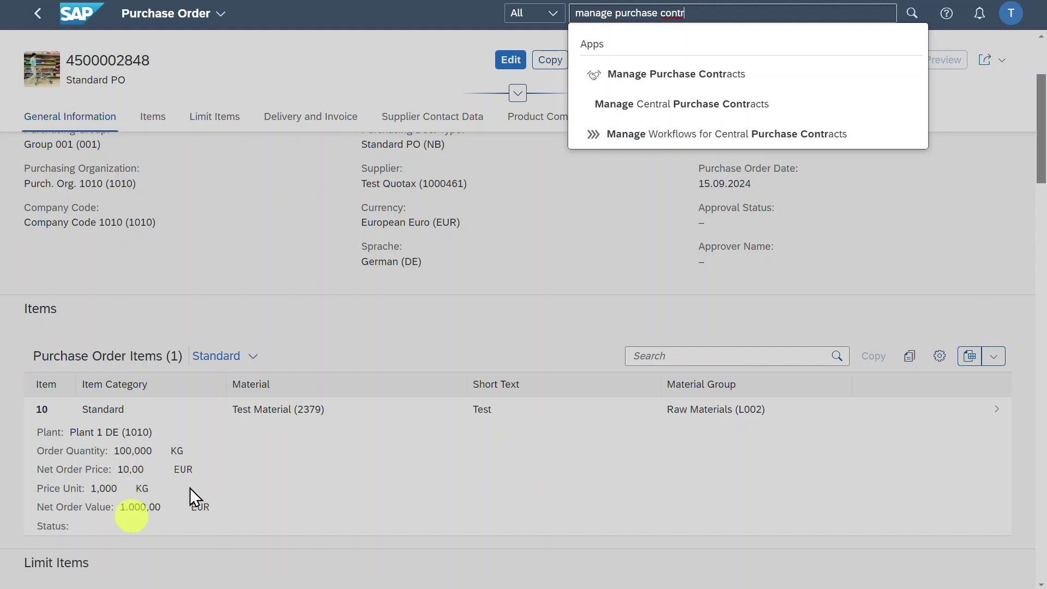
click(616, 75)
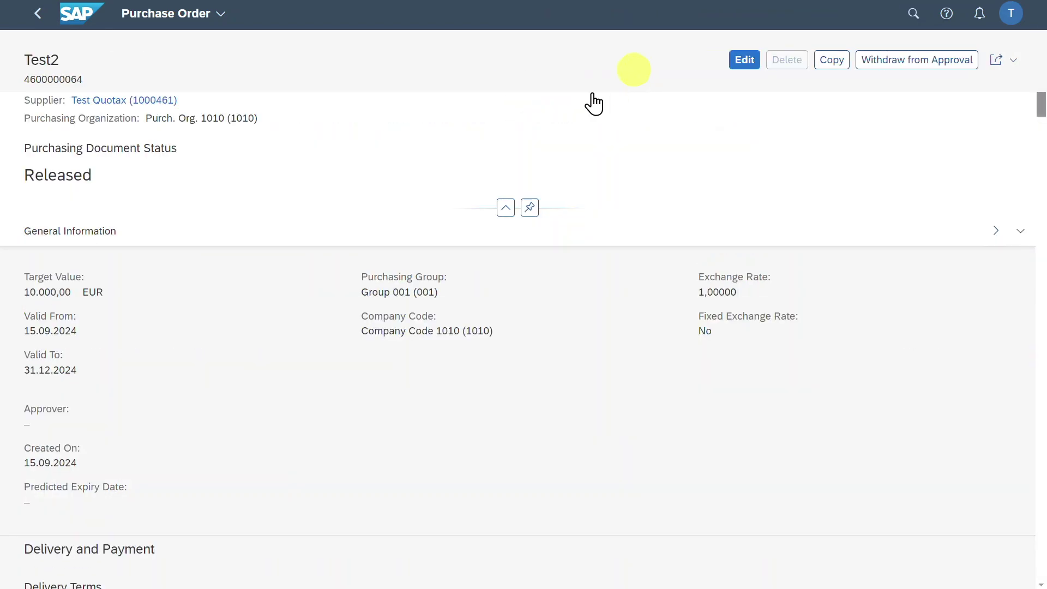
click(124, 112)
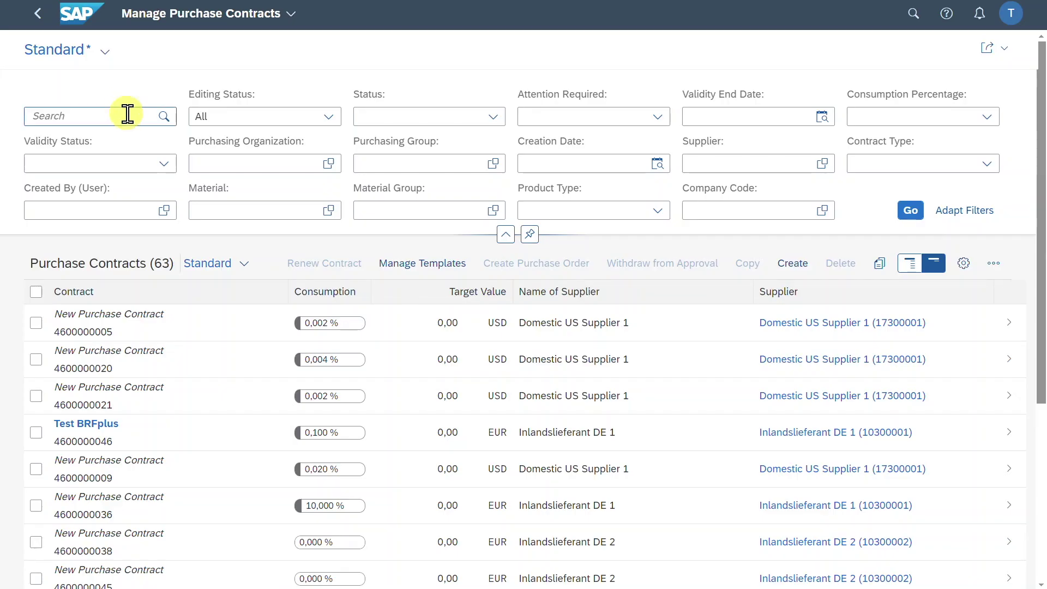
text(1000461)
click(165, 118)
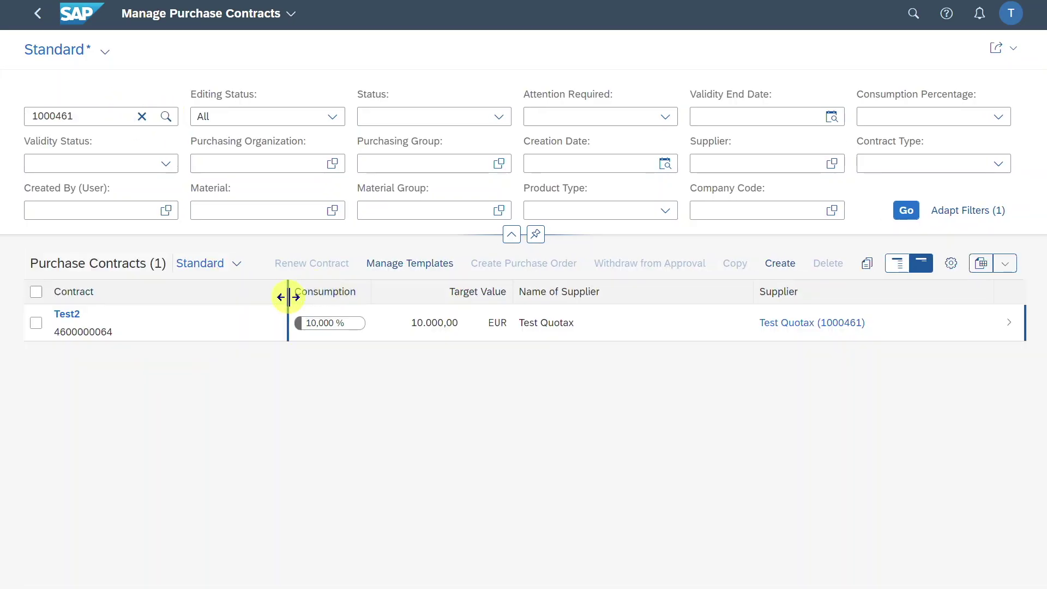